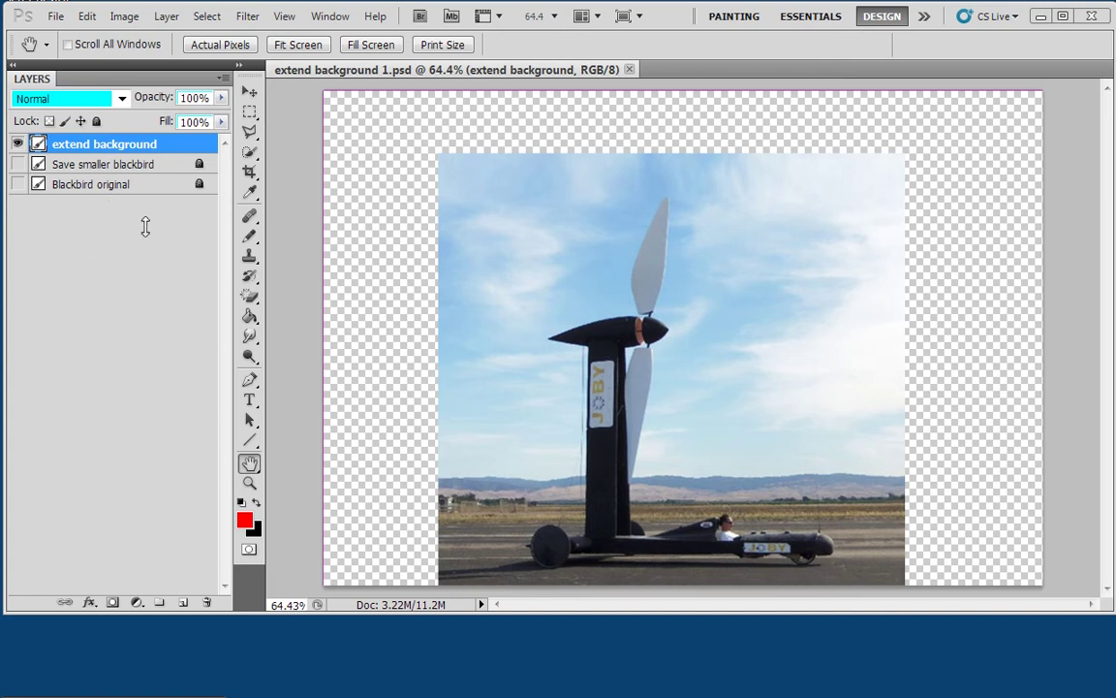
Select a narrow full-height strip along the photo's right edge on the extend background layer and copy-paste it onto a new layer.
click(250, 112)
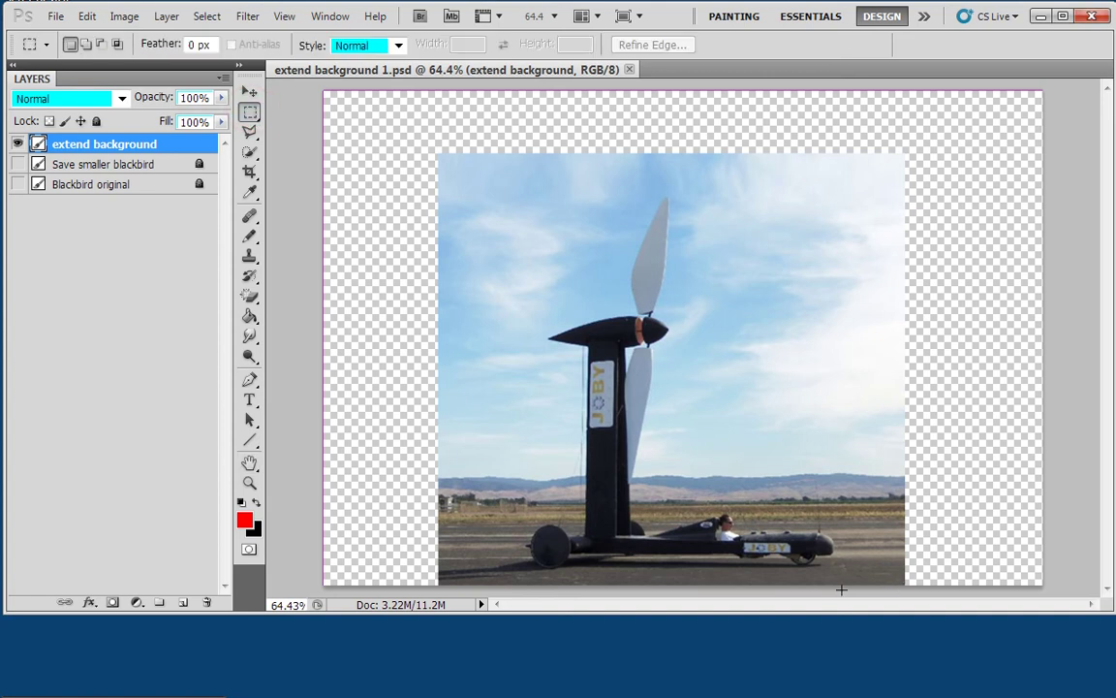
drag(841, 590, 908, 154)
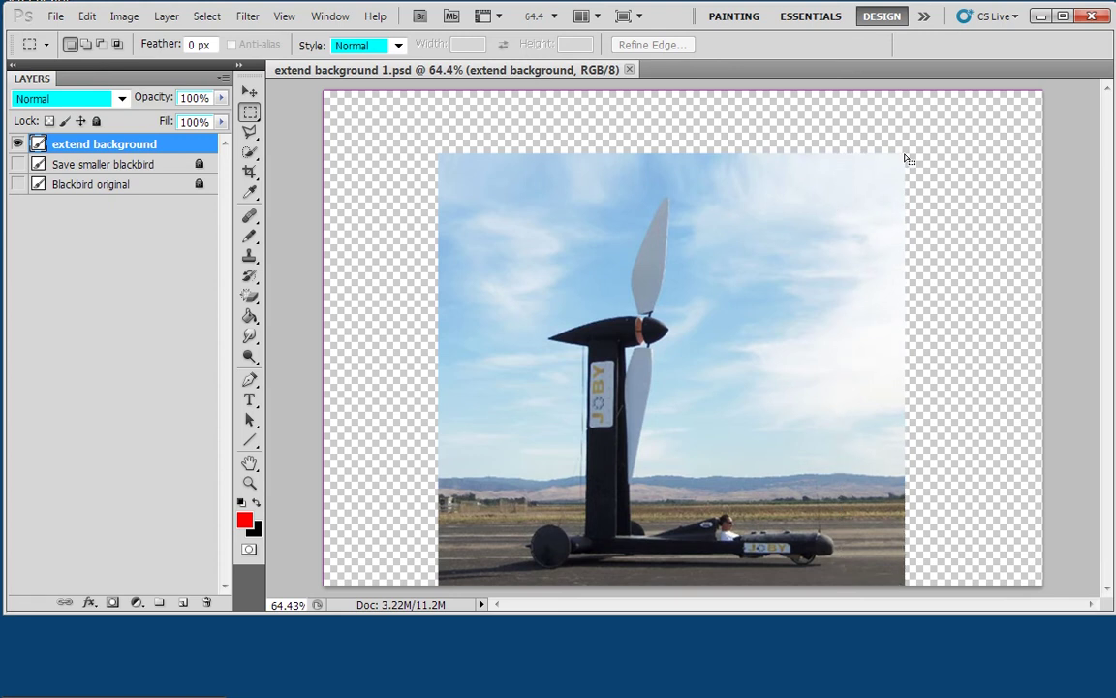
click(89, 16)
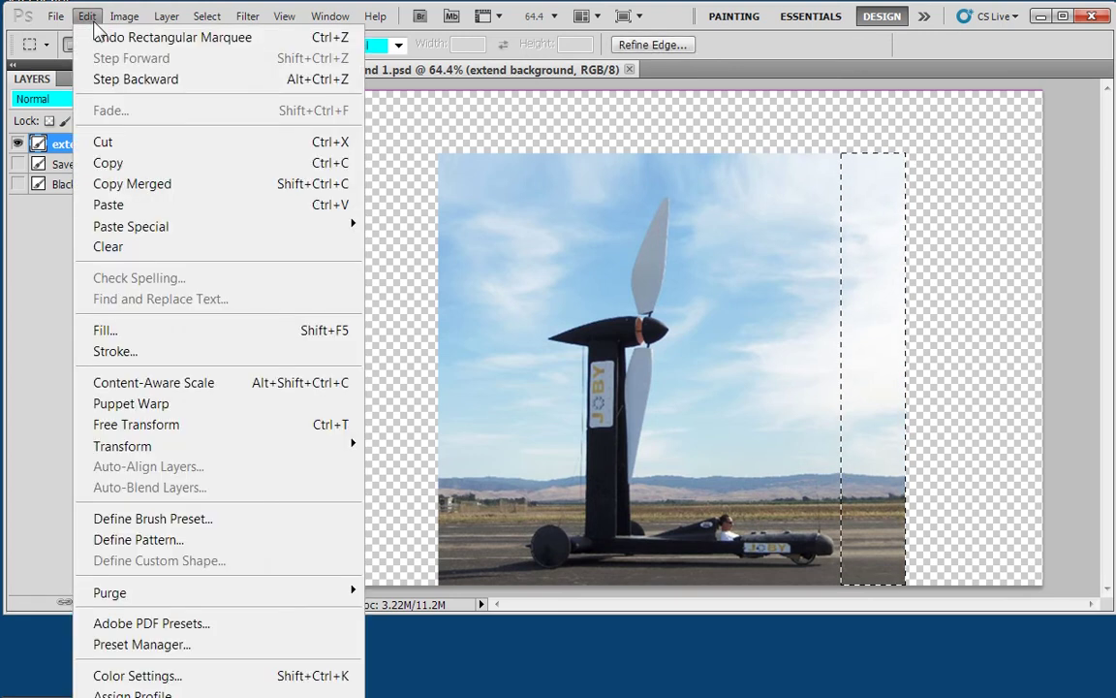
click(114, 165)
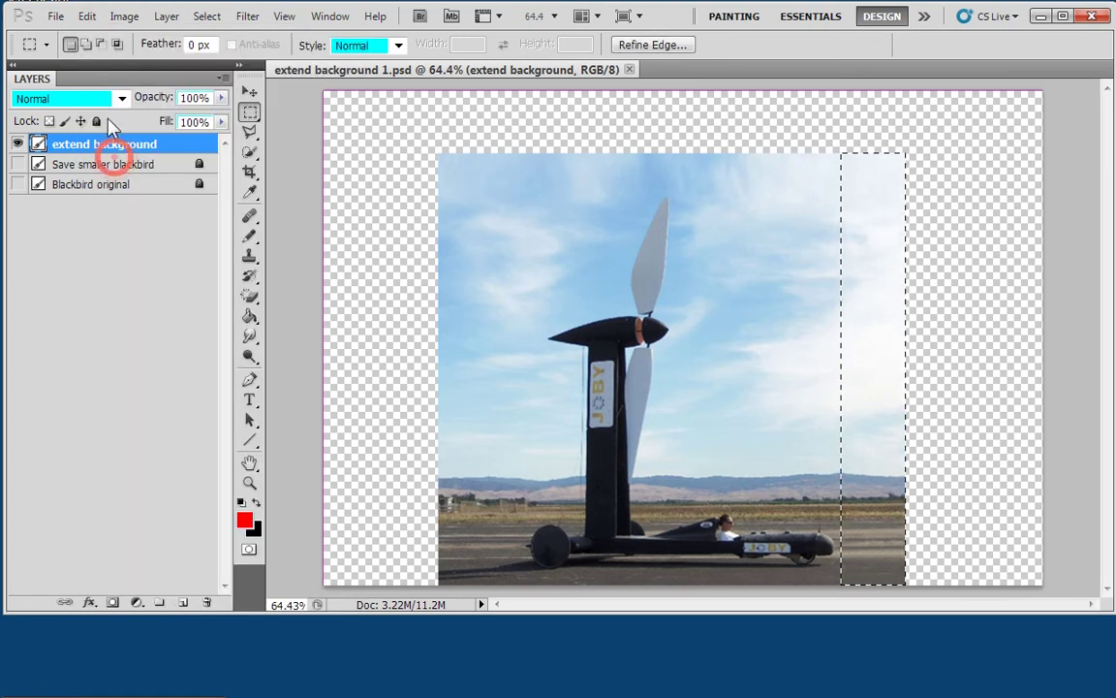
click(84, 17)
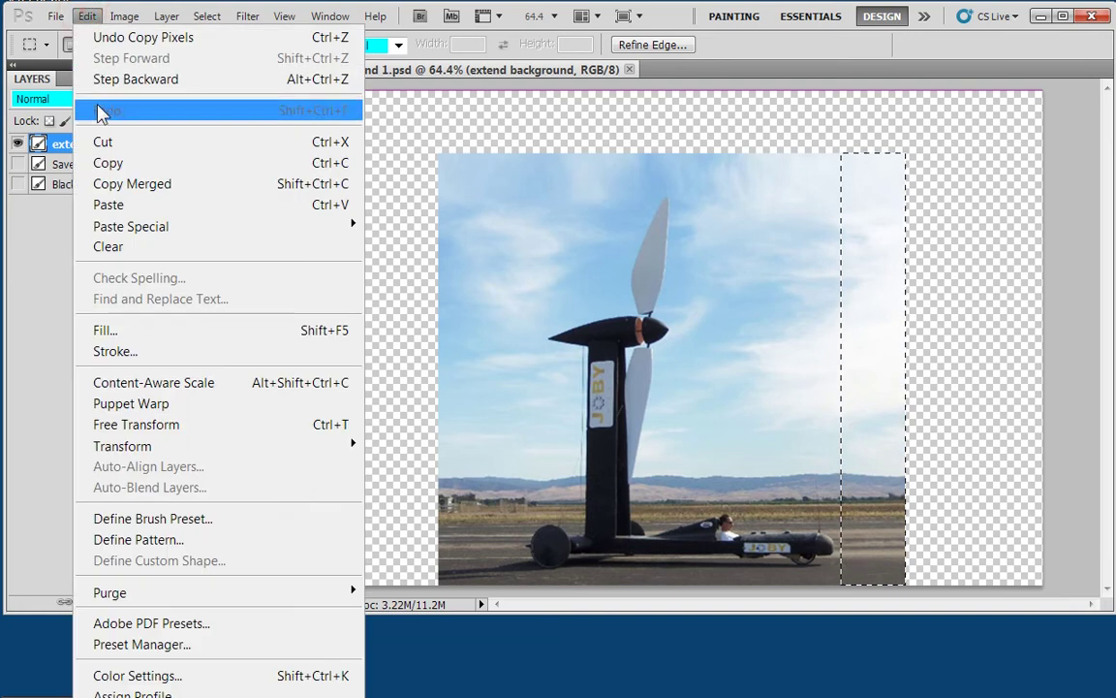
click(108, 205)
Move the pasted strip outward to adjoin the photo's right edge and flip it horizontally.
click(250, 92)
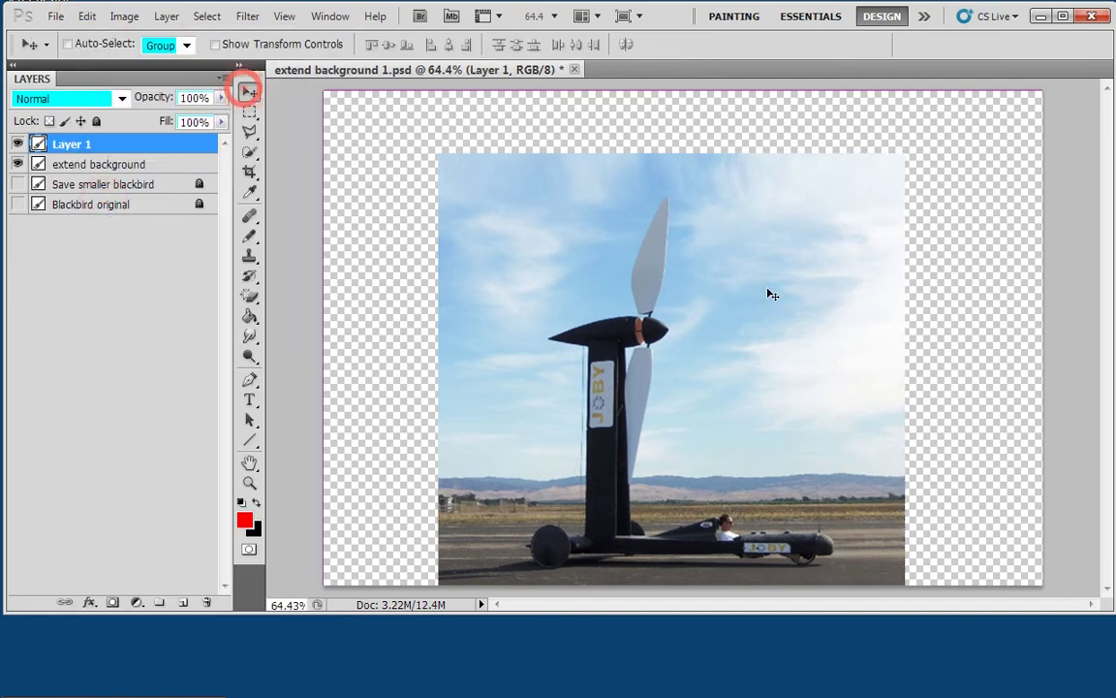
drag(811, 349, 882, 353)
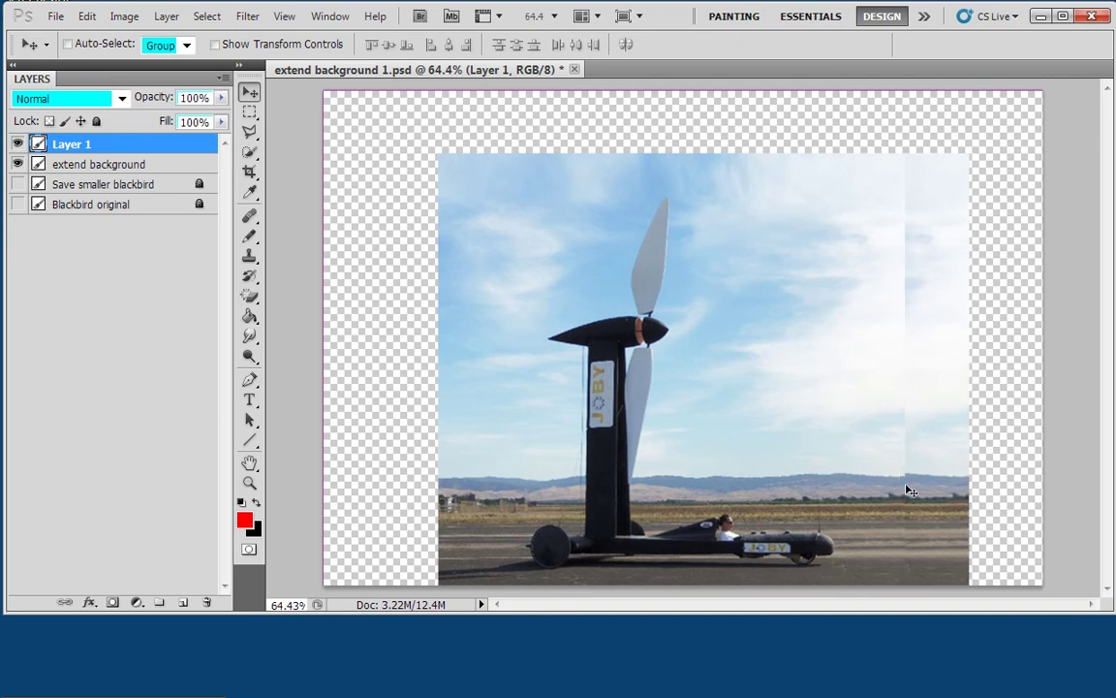
click(85, 18)
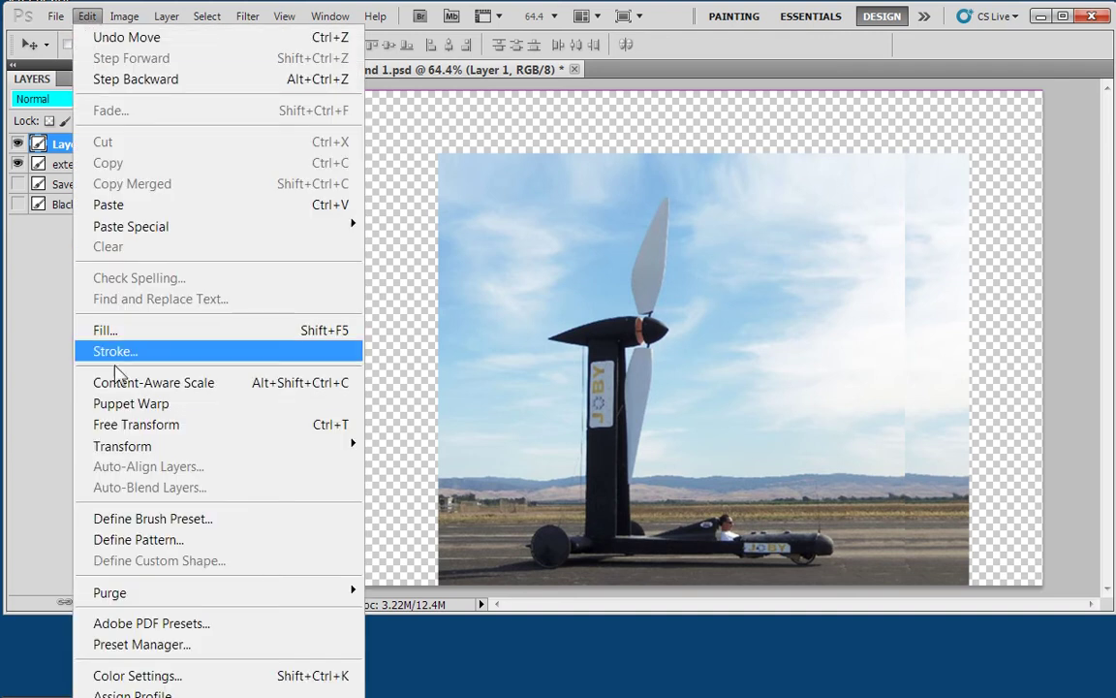
mouse_move(129, 449)
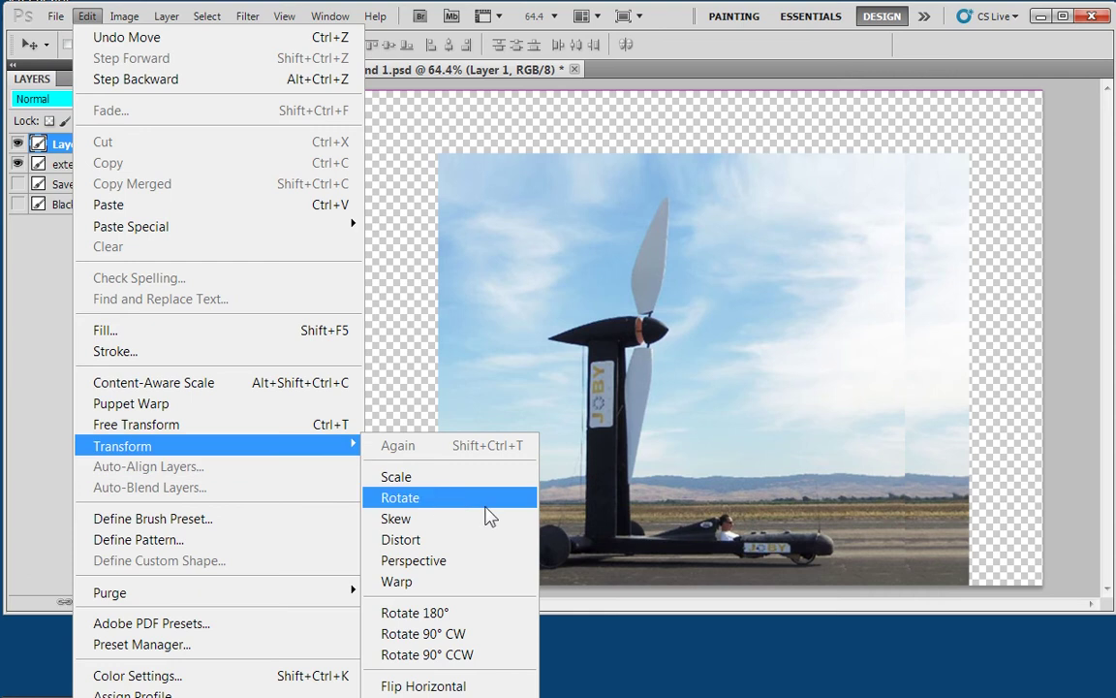
click(456, 686)
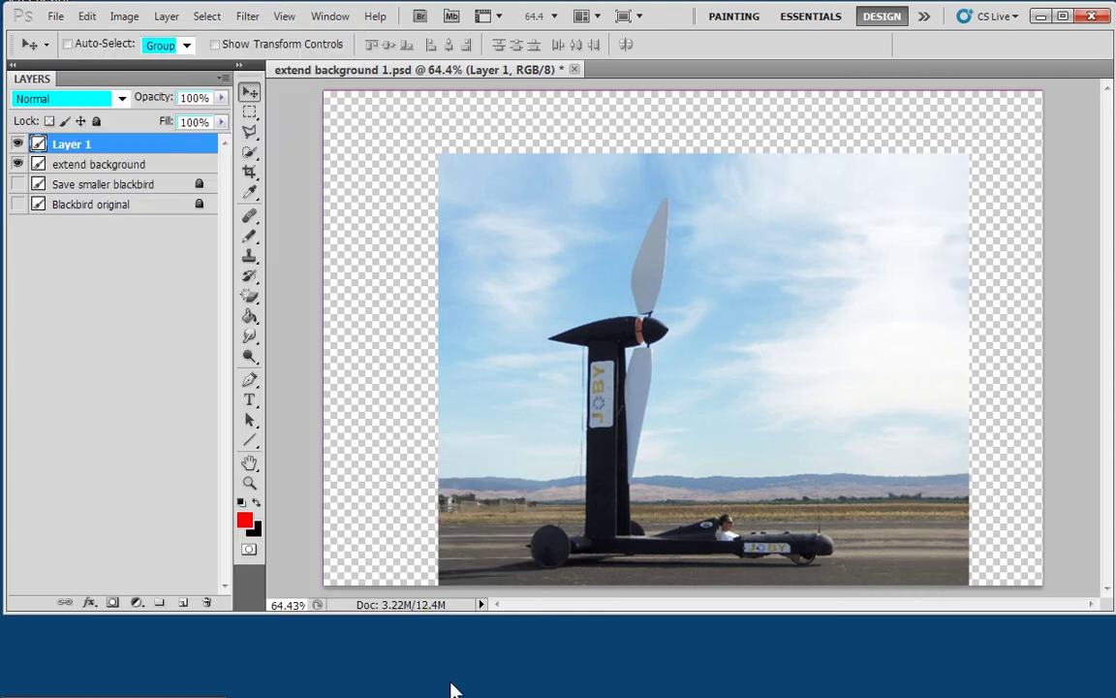
Merge the mirrored right-hand strip with the extend background layer using Merge Visible.
click(100, 165)
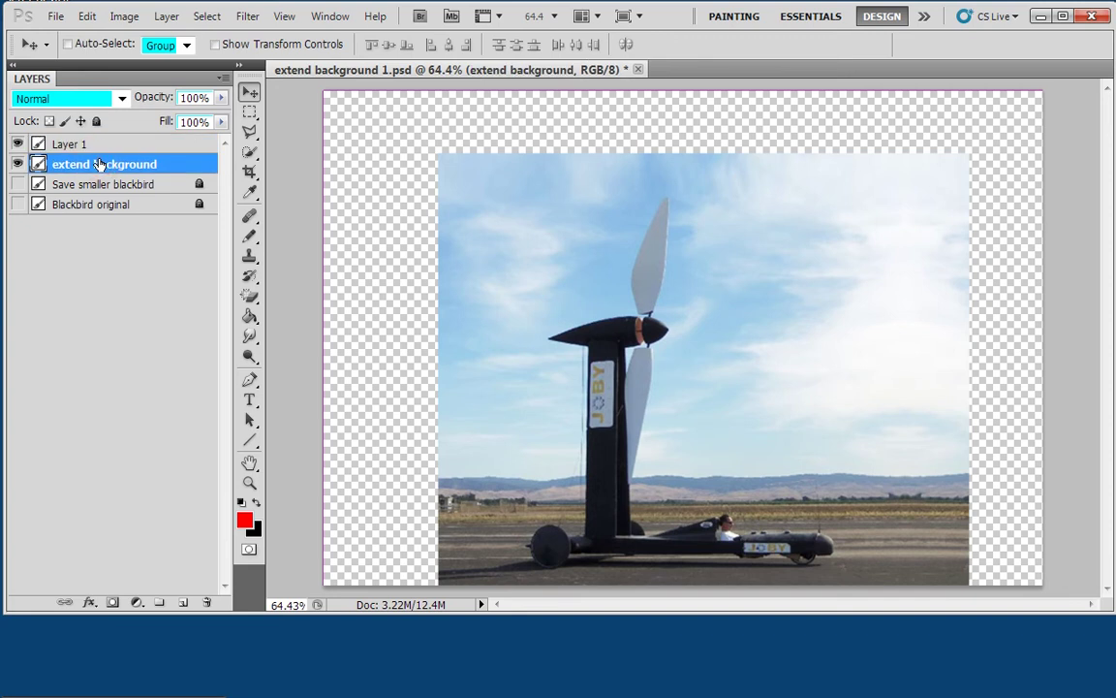
right_click(100, 165)
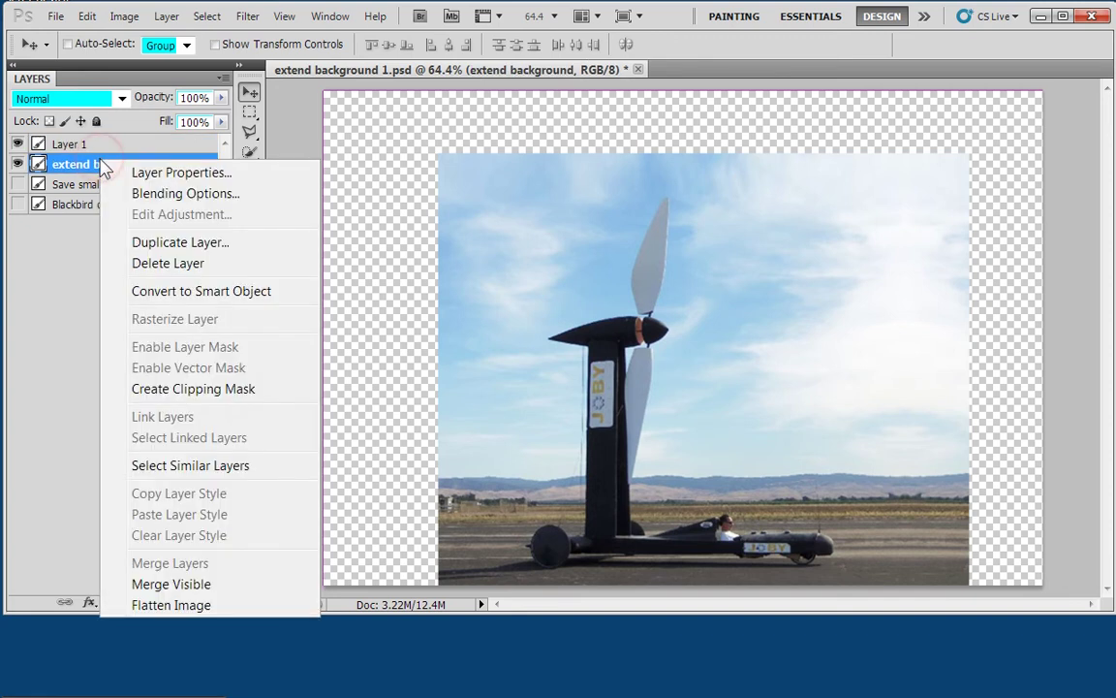
click(164, 584)
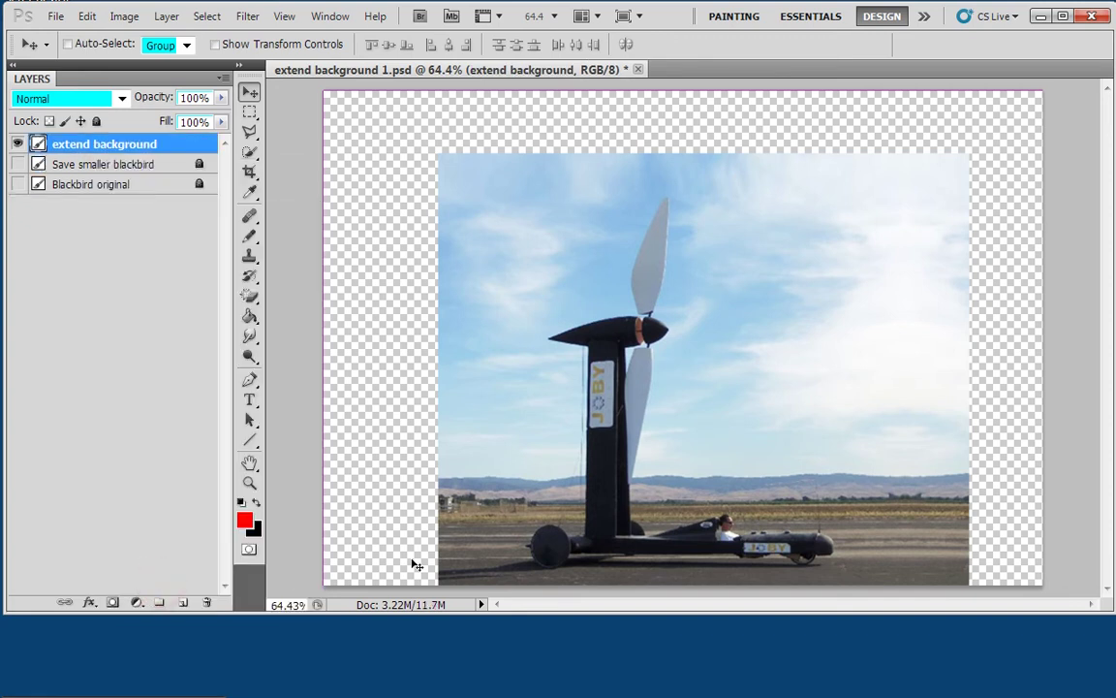
Select a wider full-height strip at the right end of the extended photo and copy-paste it onto a new layer.
click(249, 112)
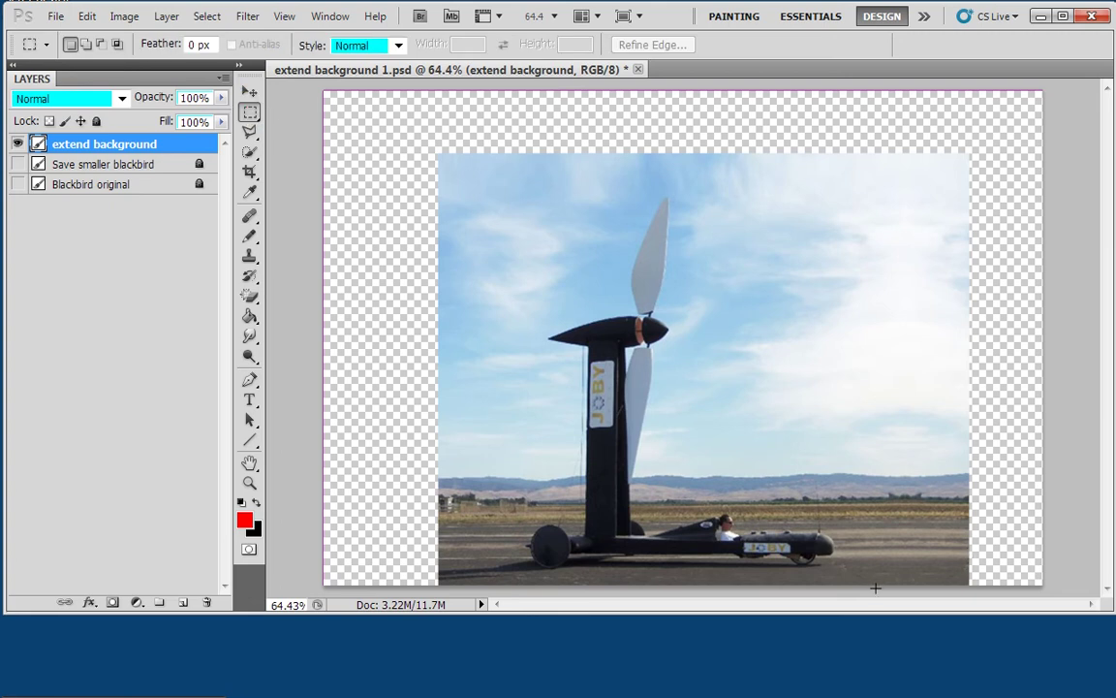
drag(874, 585, 967, 153)
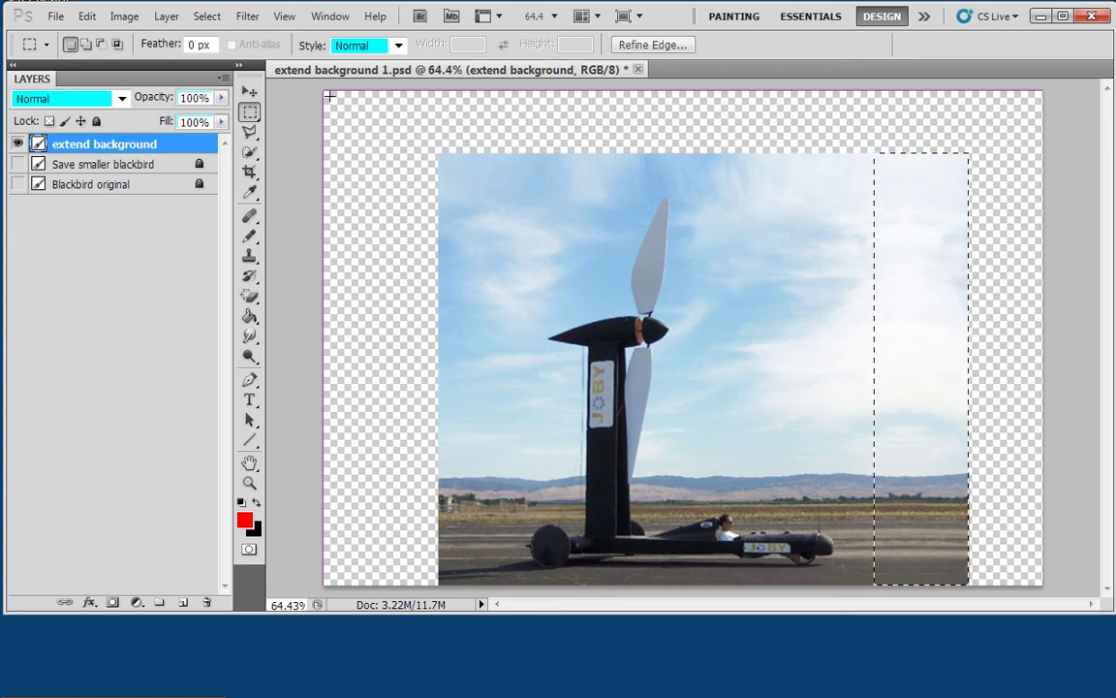
click(94, 18)
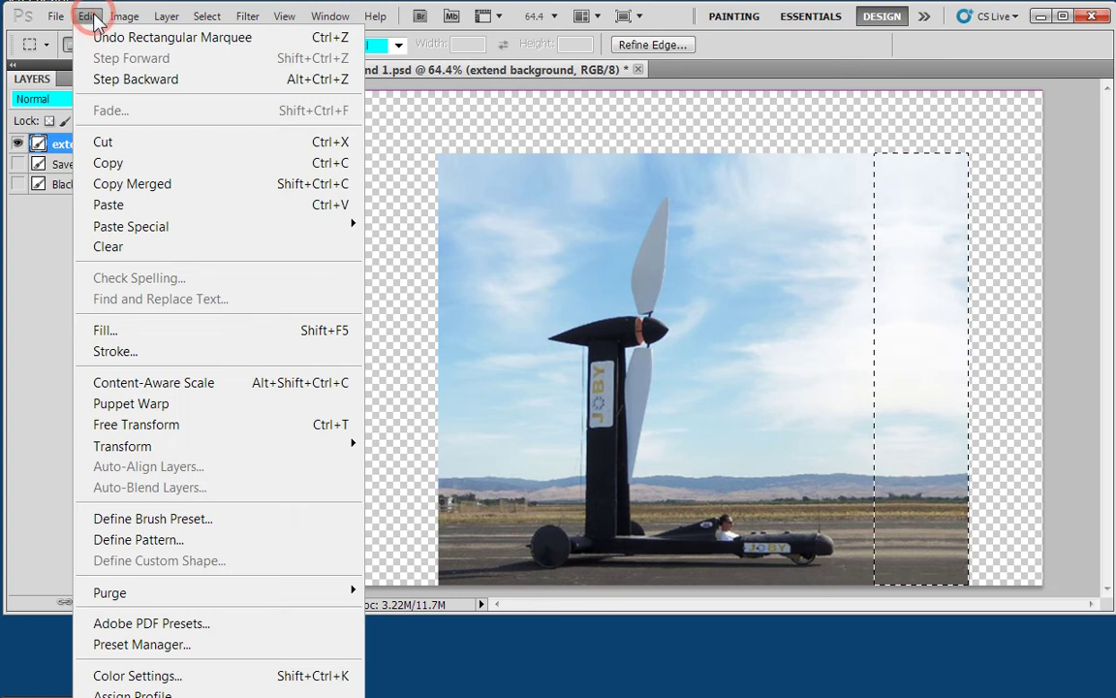
click(111, 163)
click(87, 17)
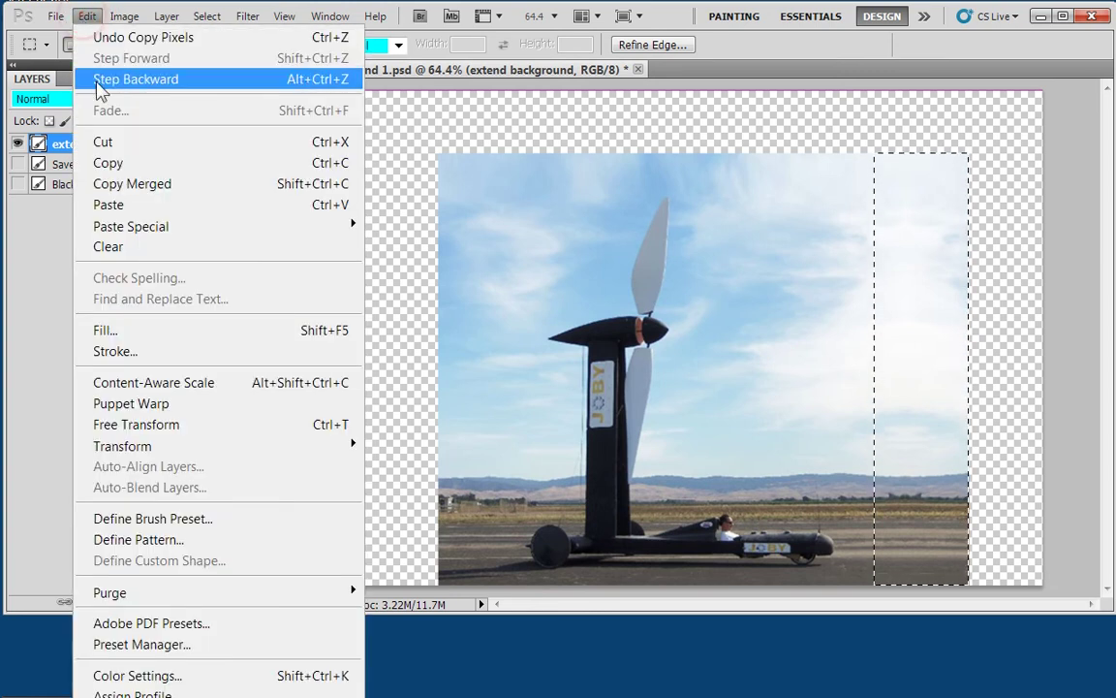
click(109, 204)
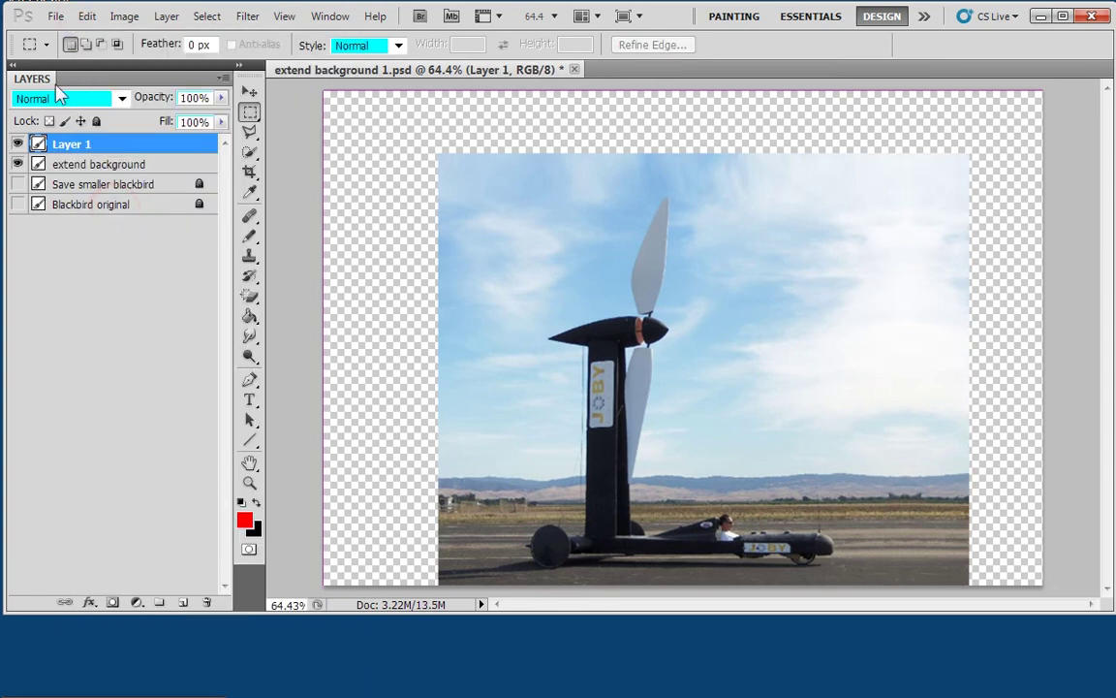
Flip the wider strip horizontally and move it outward to fill the empty area up to the canvas's right edge.
click(85, 17)
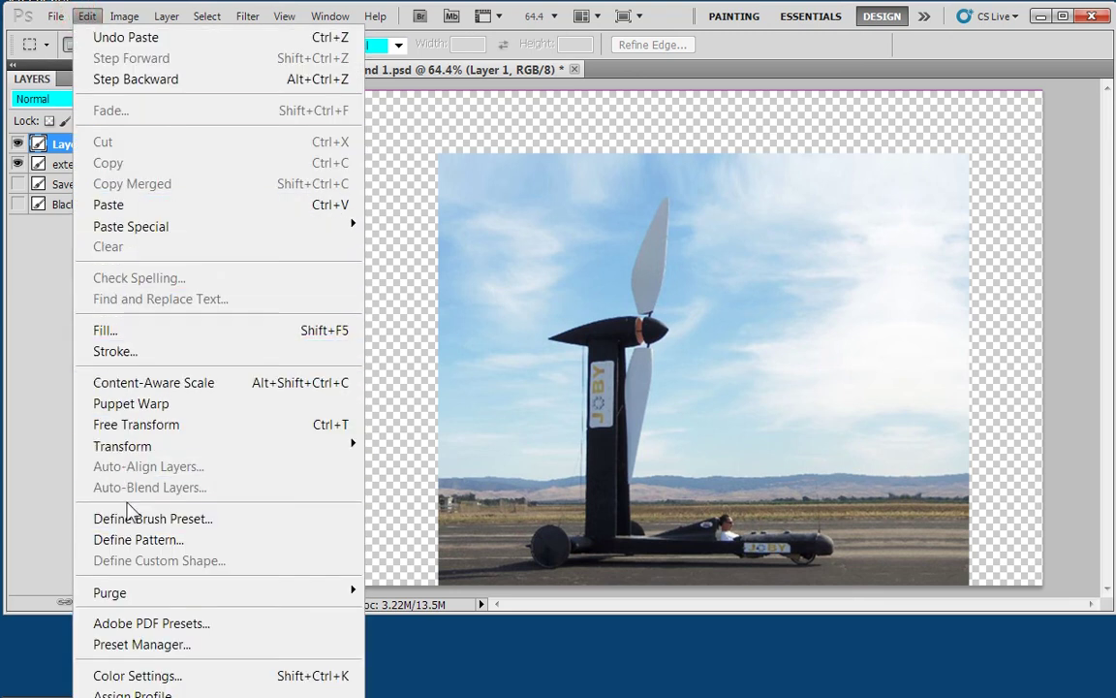
mouse_move(344, 448)
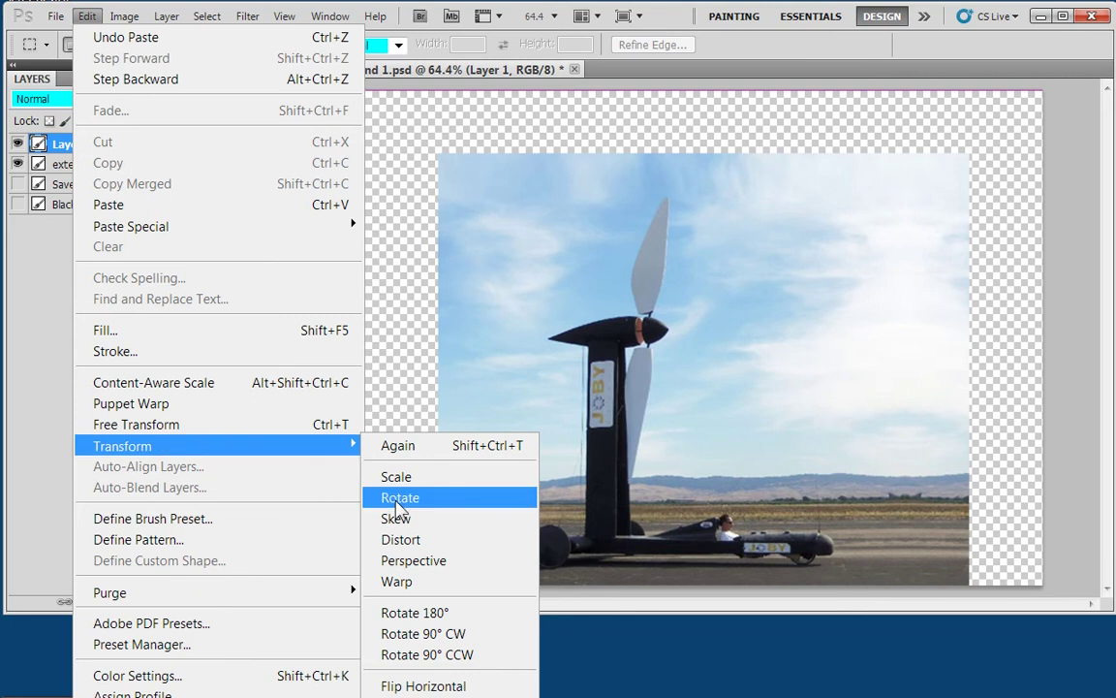
click(424, 686)
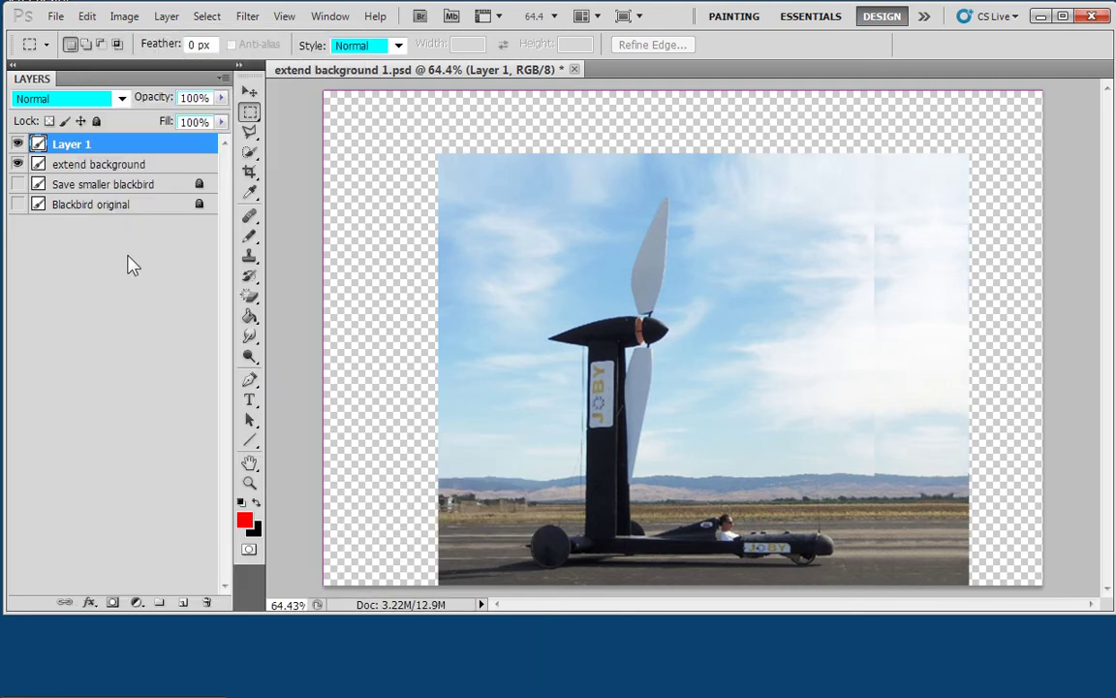
click(249, 91)
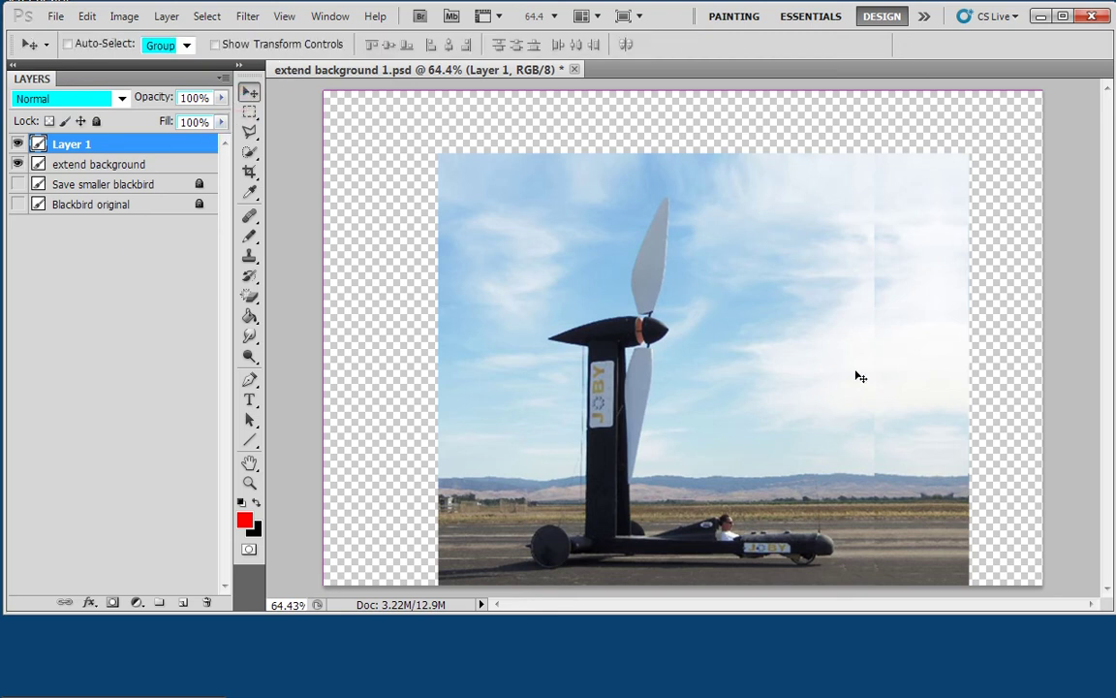
drag(856, 376, 956, 369)
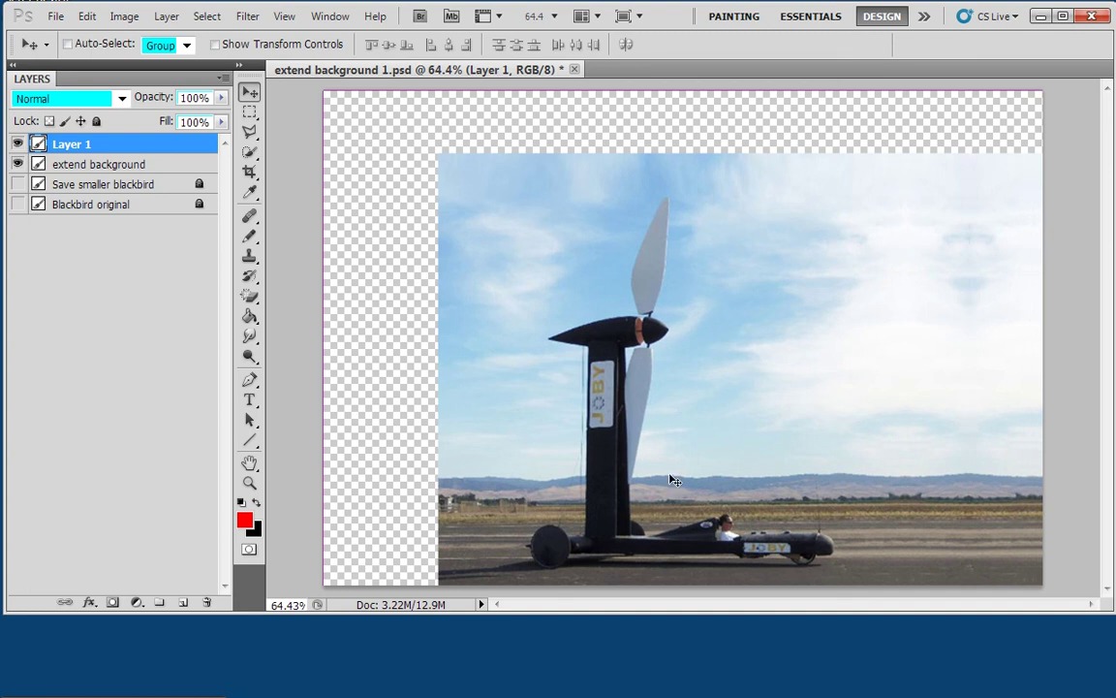
Merge the second right-hand strip into the extend background layer with Merge Visible.
click(65, 167)
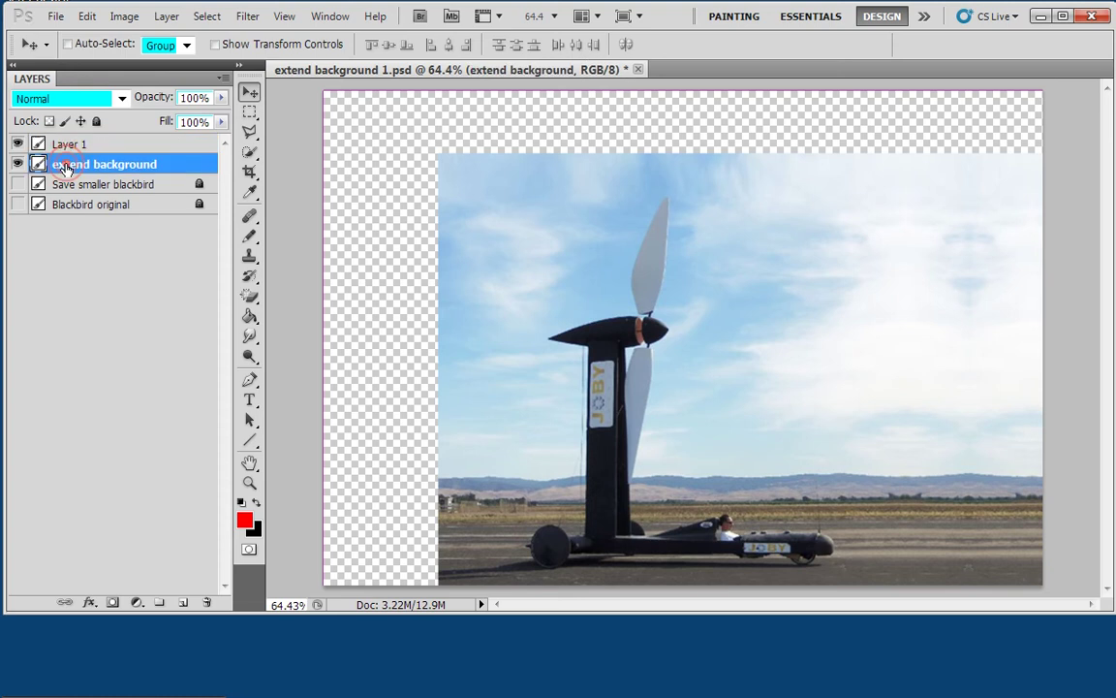
right_click(65, 167)
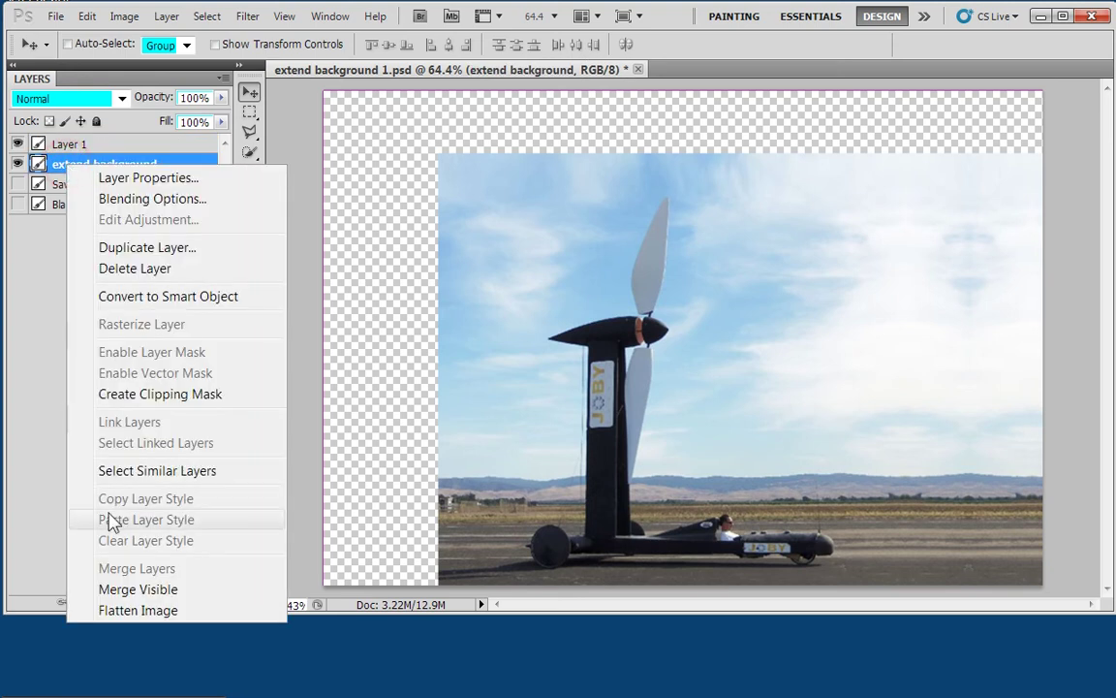
click(137, 589)
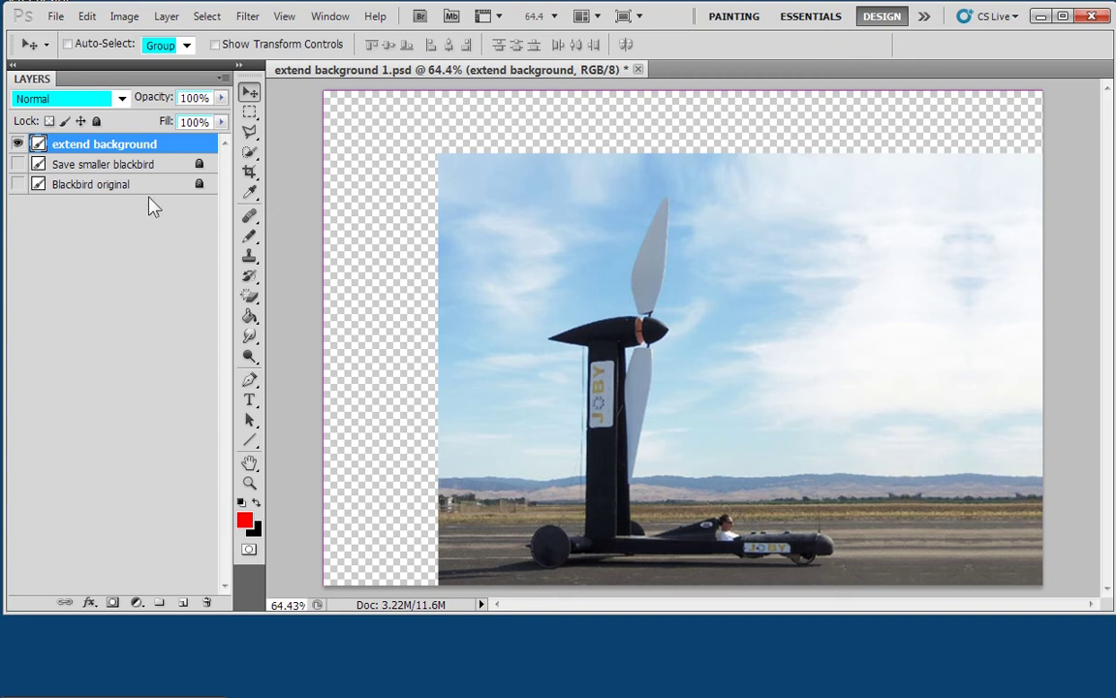
Select a full-height strip along the photo's left edge, stopping short of the vehicle's rear wheel, and copy-paste it onto a new layer.
click(249, 111)
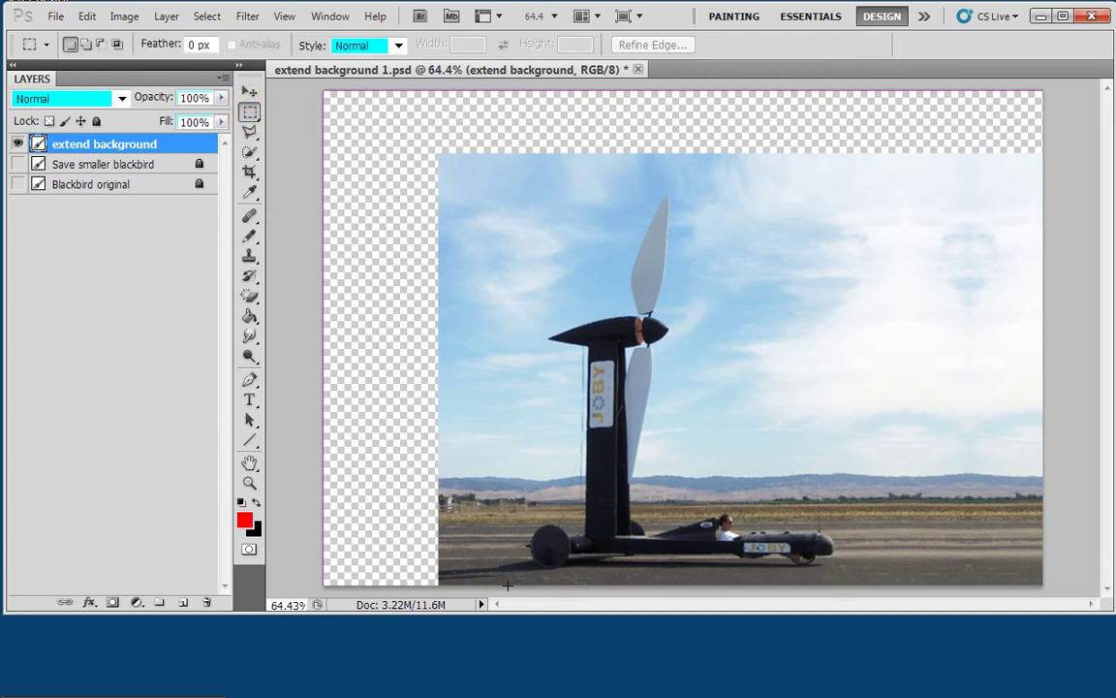
drag(507, 582, 438, 154)
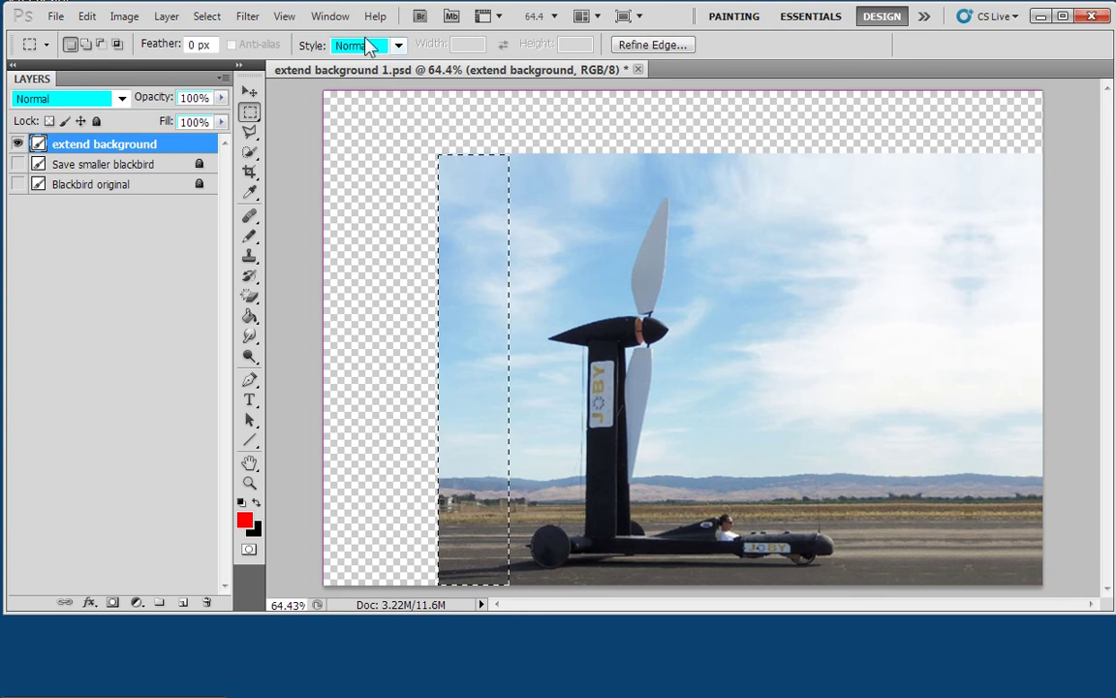
click(88, 17)
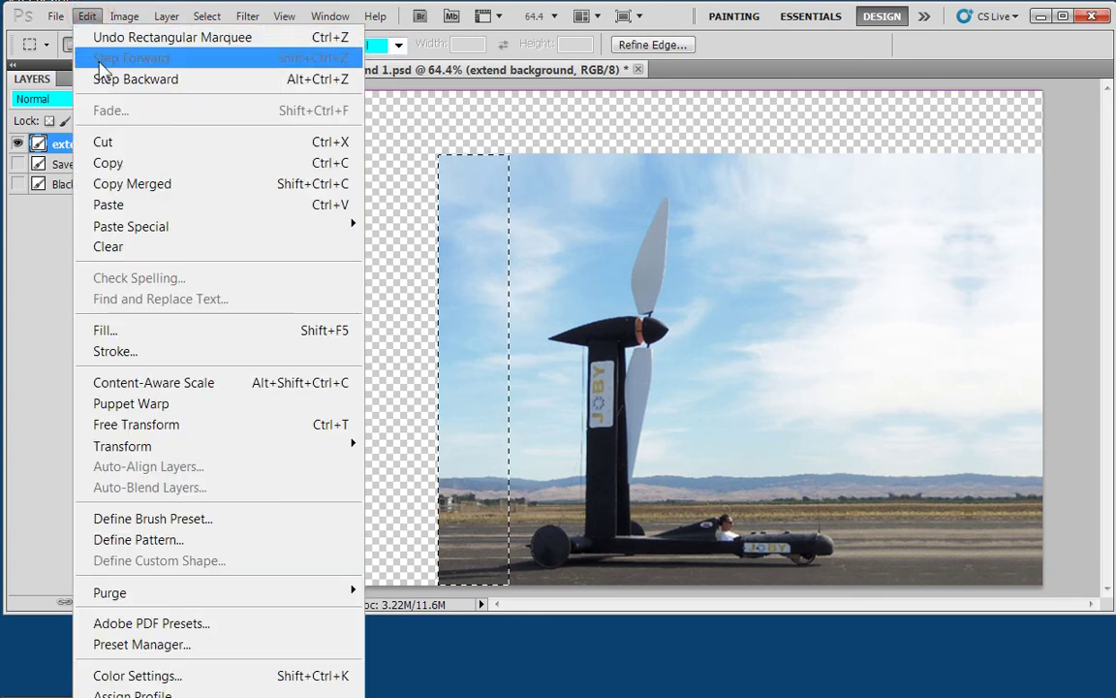
click(112, 163)
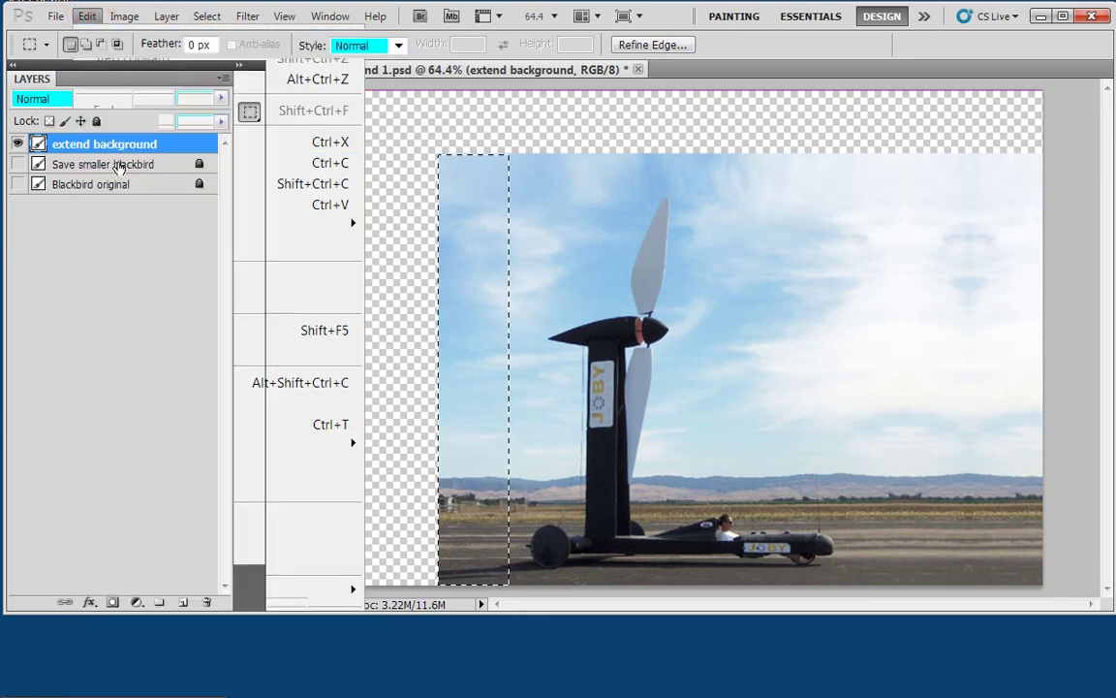
click(86, 17)
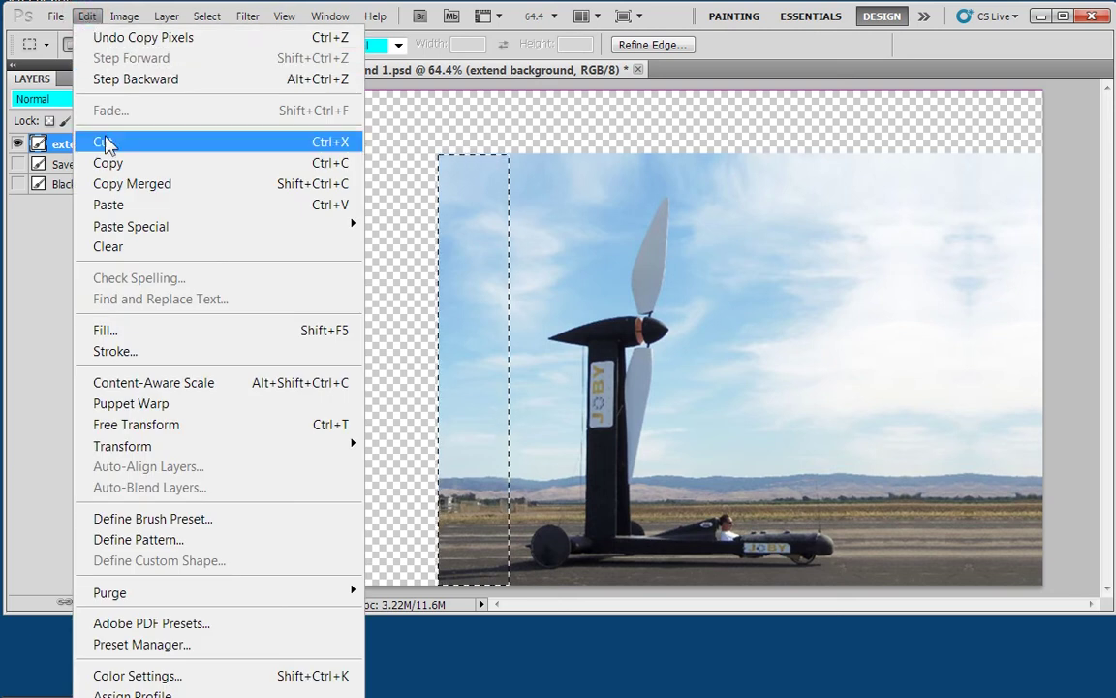
click(117, 204)
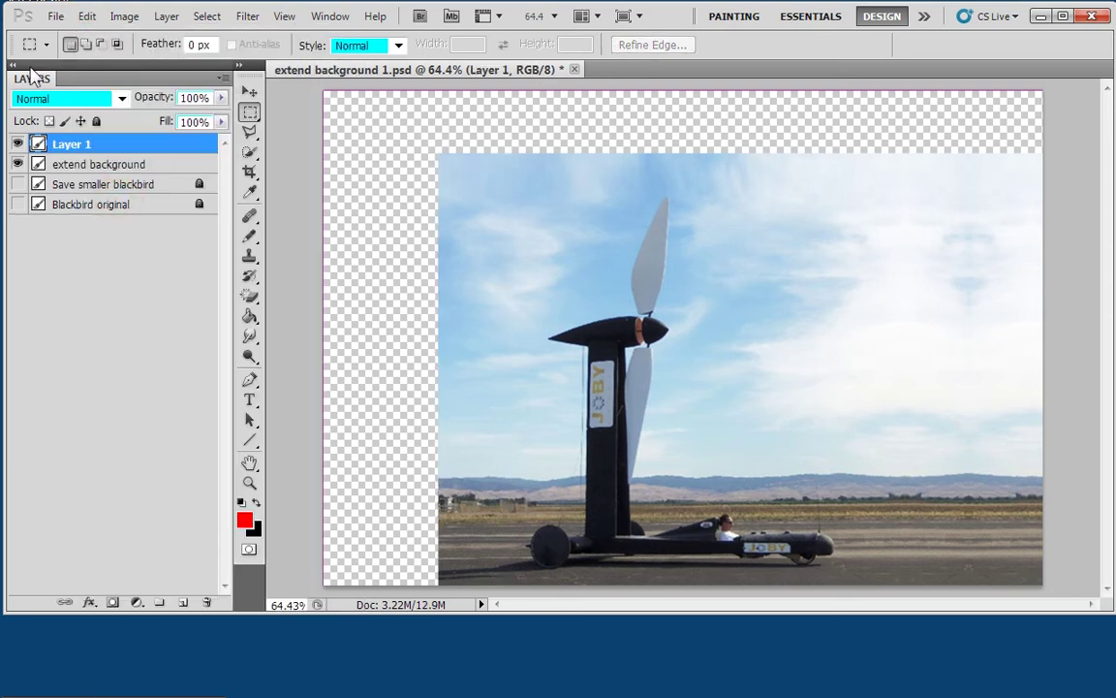
Move the pasted left-hand strip outward past the photo's left edge and flip it horizontally so it mirrors the adjoining background.
click(249, 91)
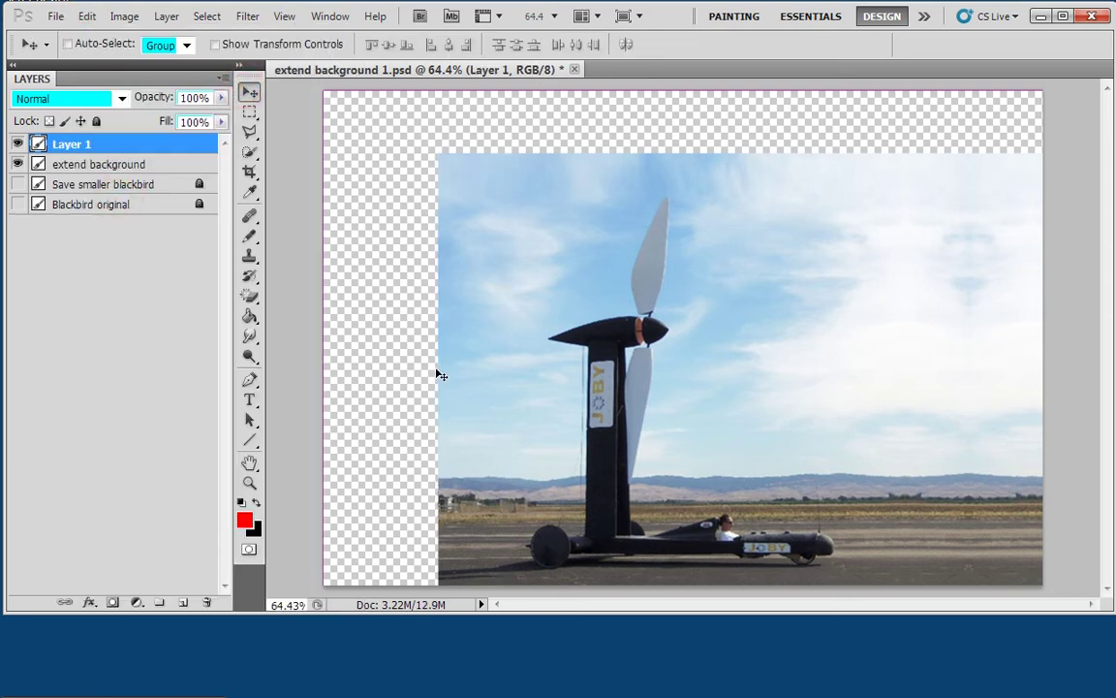
drag(444, 388, 367, 387)
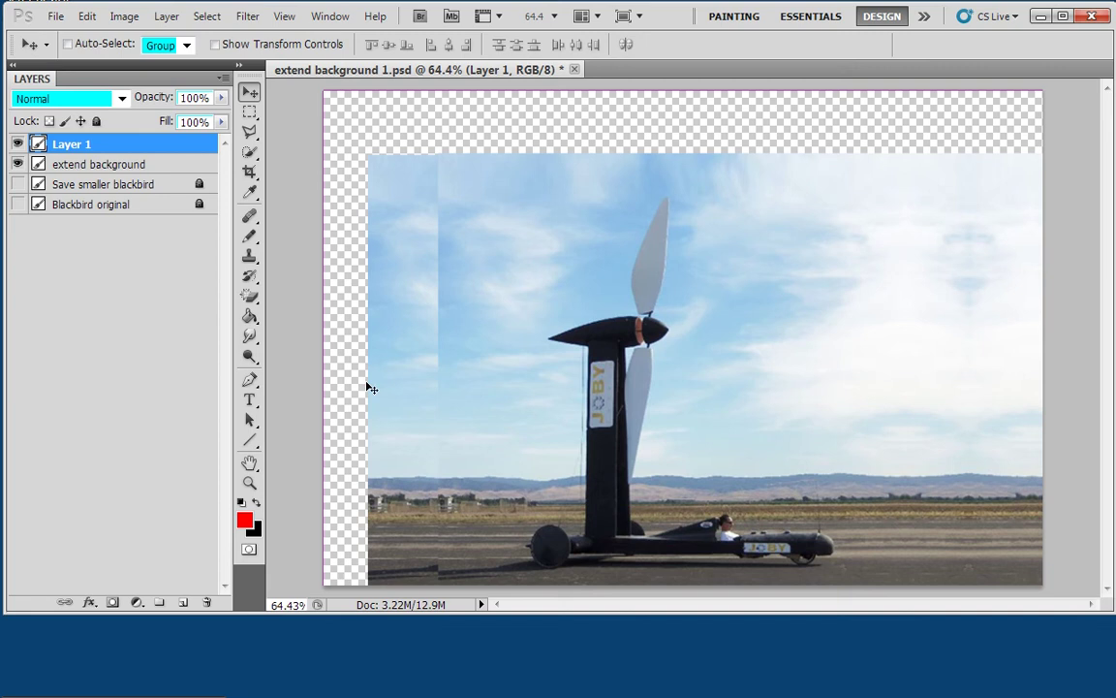
click(87, 17)
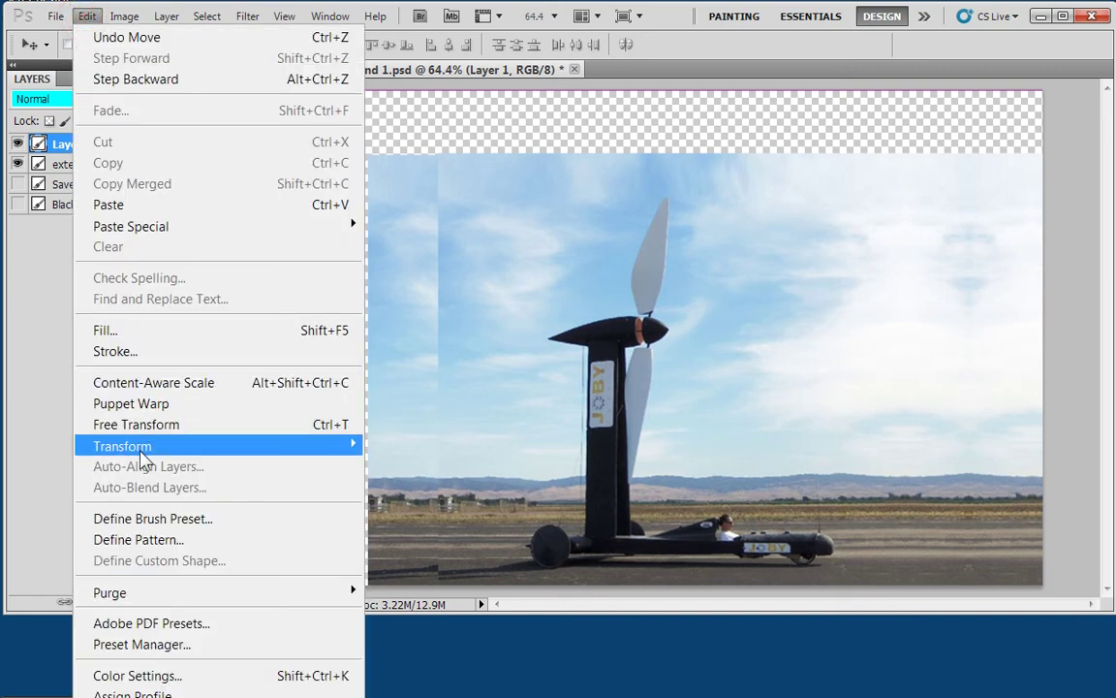
mouse_move(140, 451)
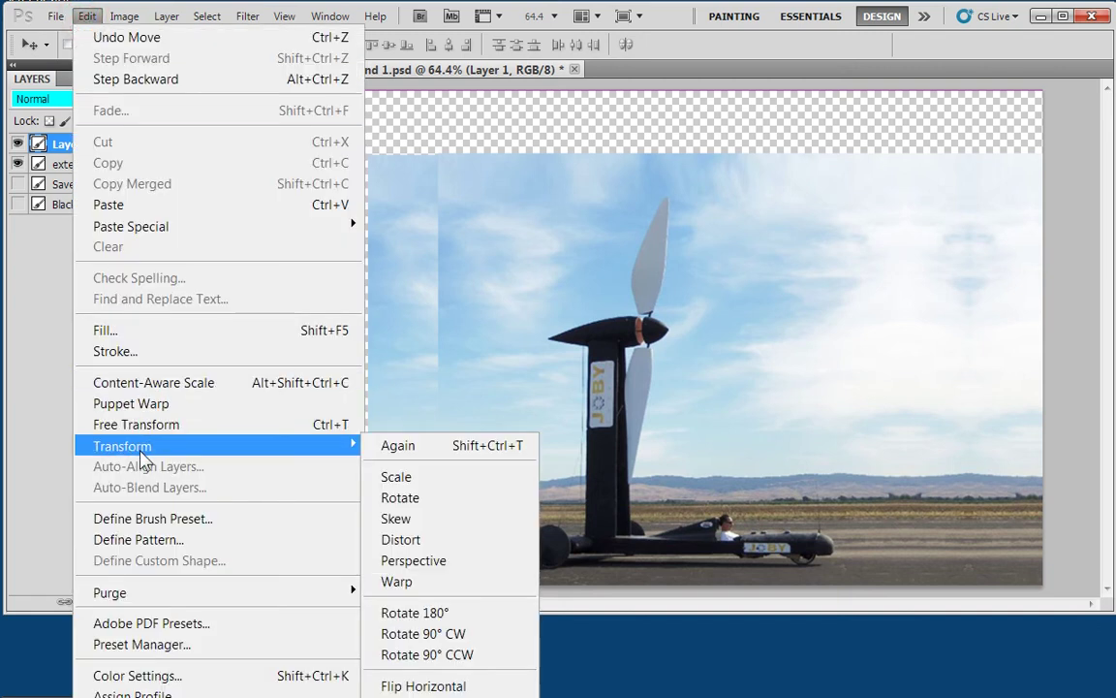
click(441, 690)
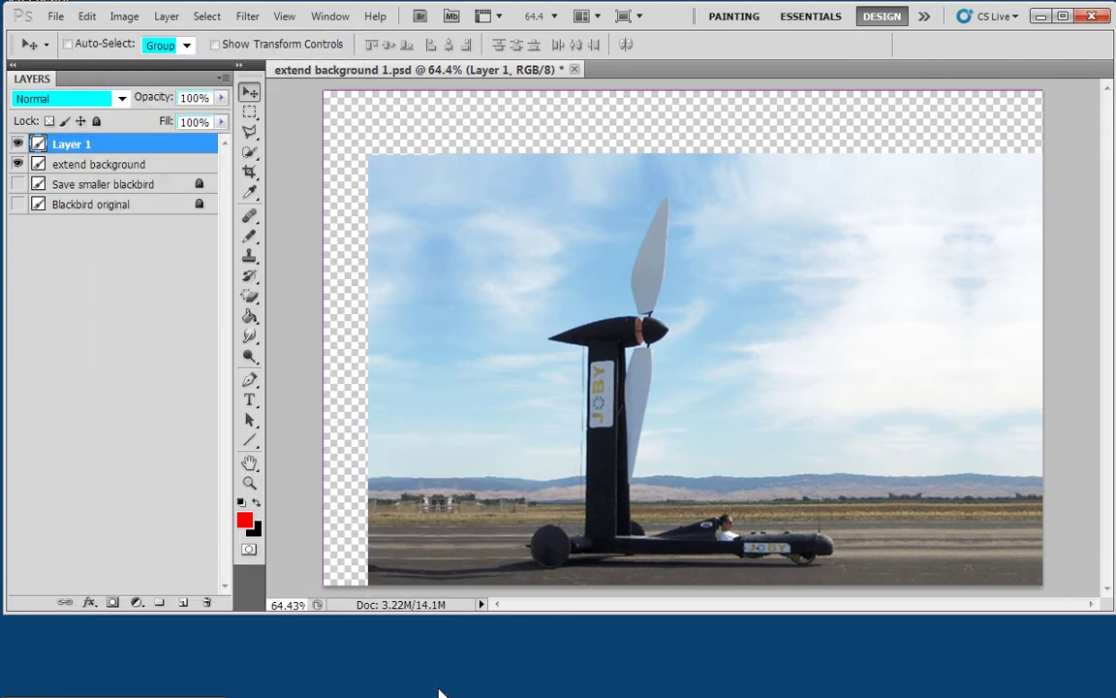
Merge the mirrored left-hand strip into the extend background layer with Merge Visible.
click(72, 166)
right_click(72, 165)
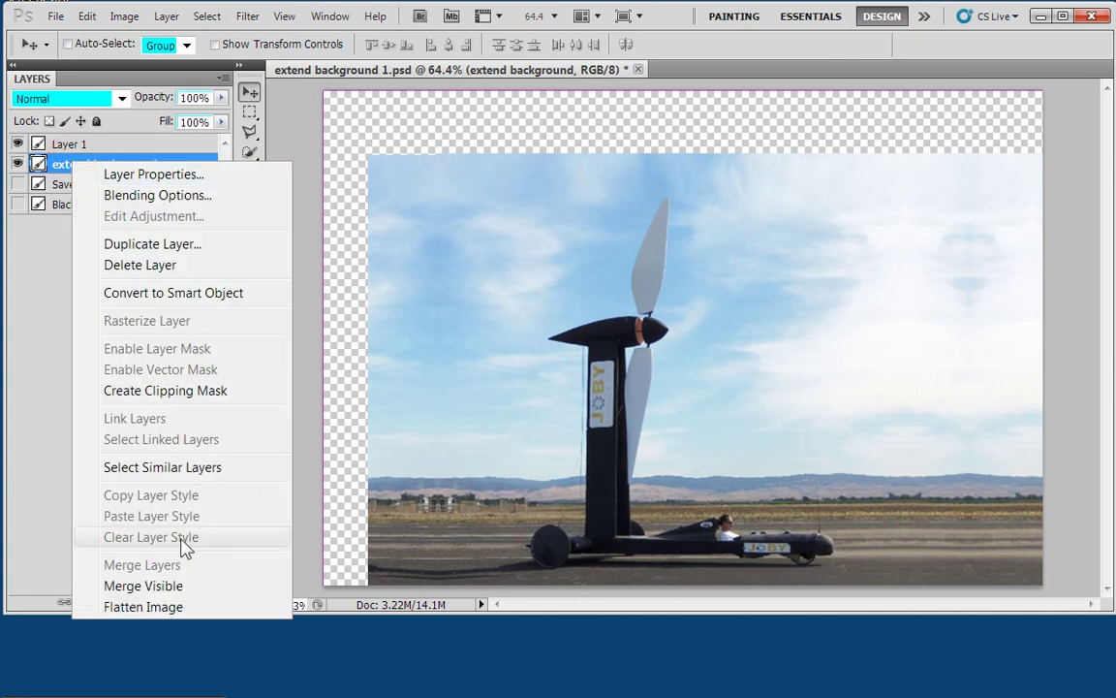
click(156, 587)
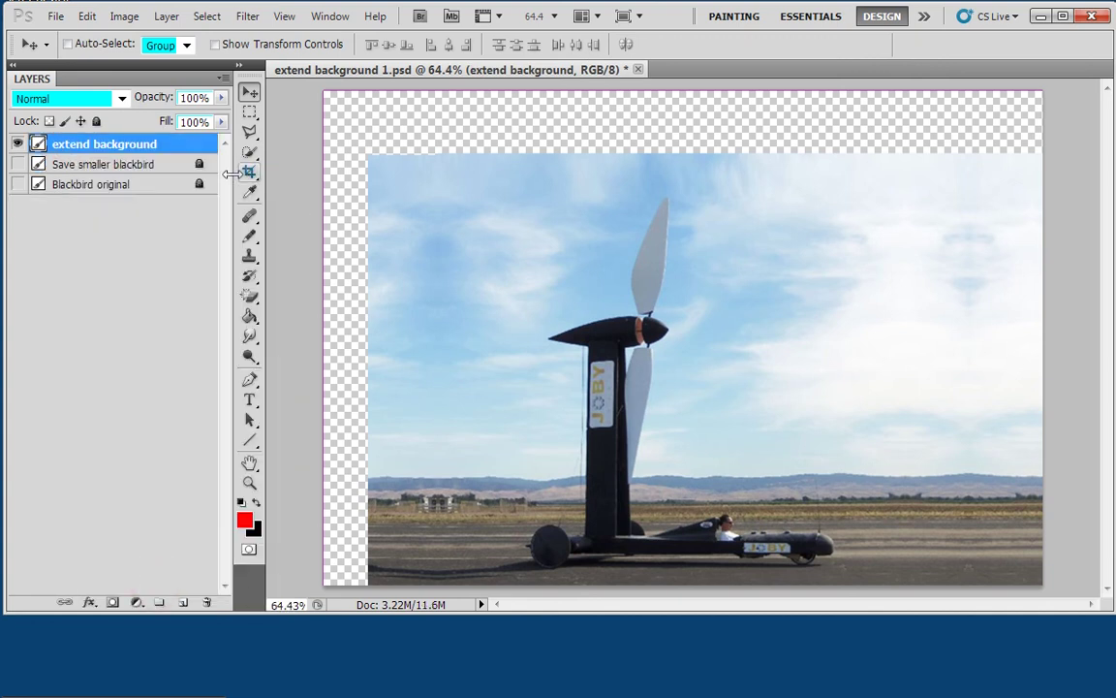
Select a full-height strip at the left end of the extended photo and copy-paste it onto a new layer.
click(250, 116)
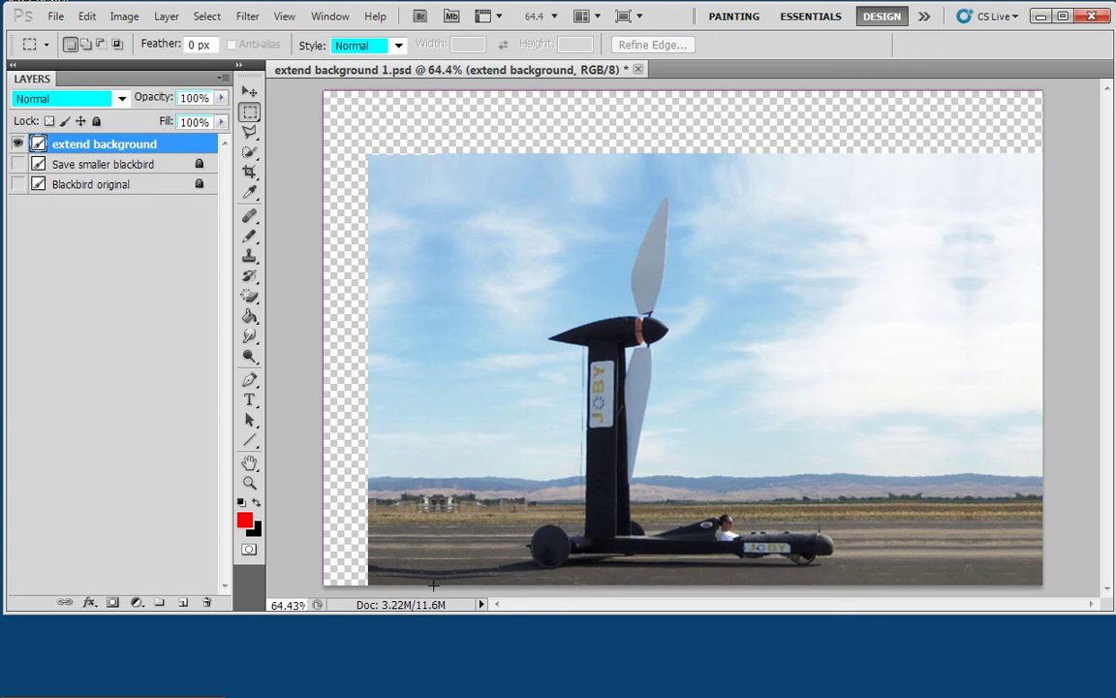
drag(433, 585, 369, 156)
click(86, 17)
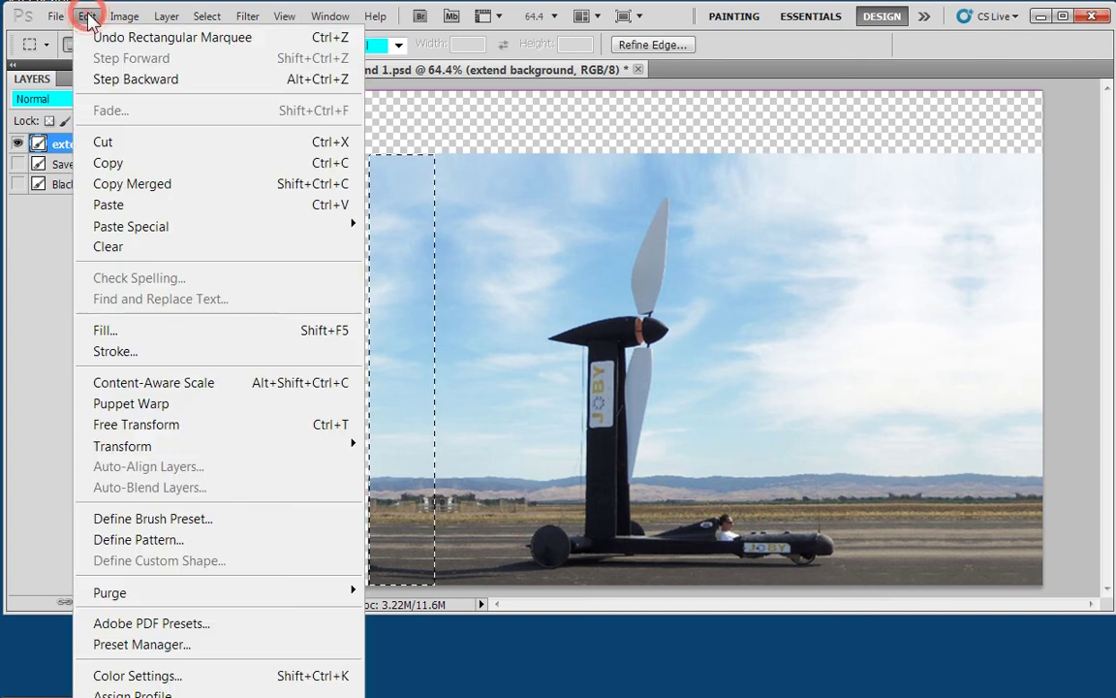
click(124, 162)
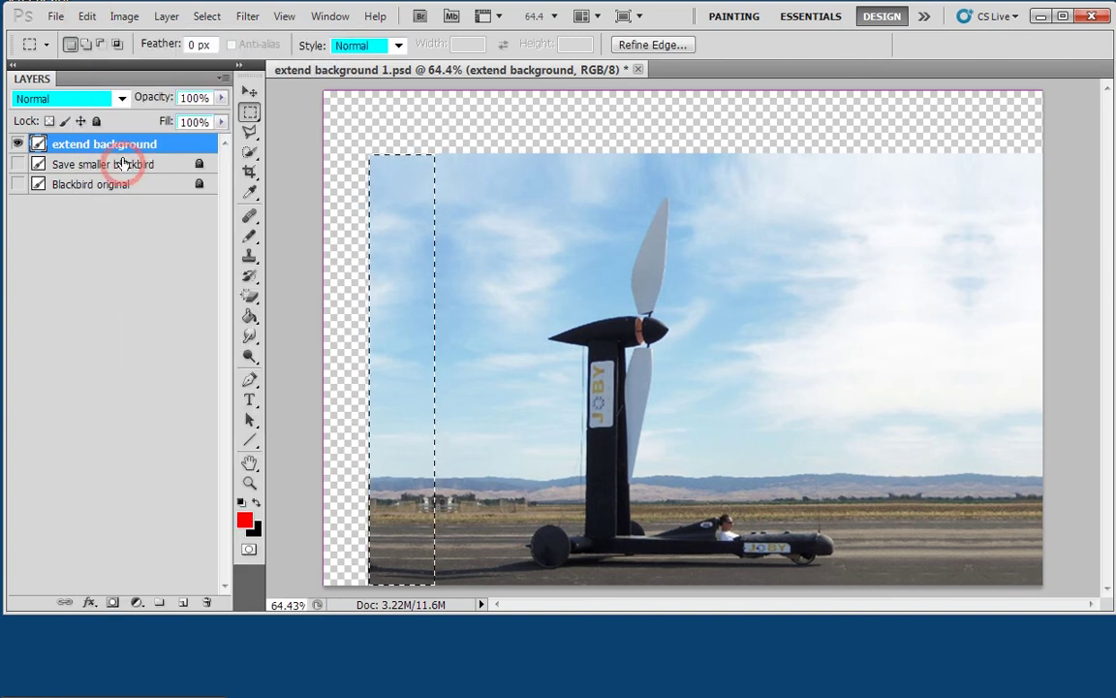
click(87, 16)
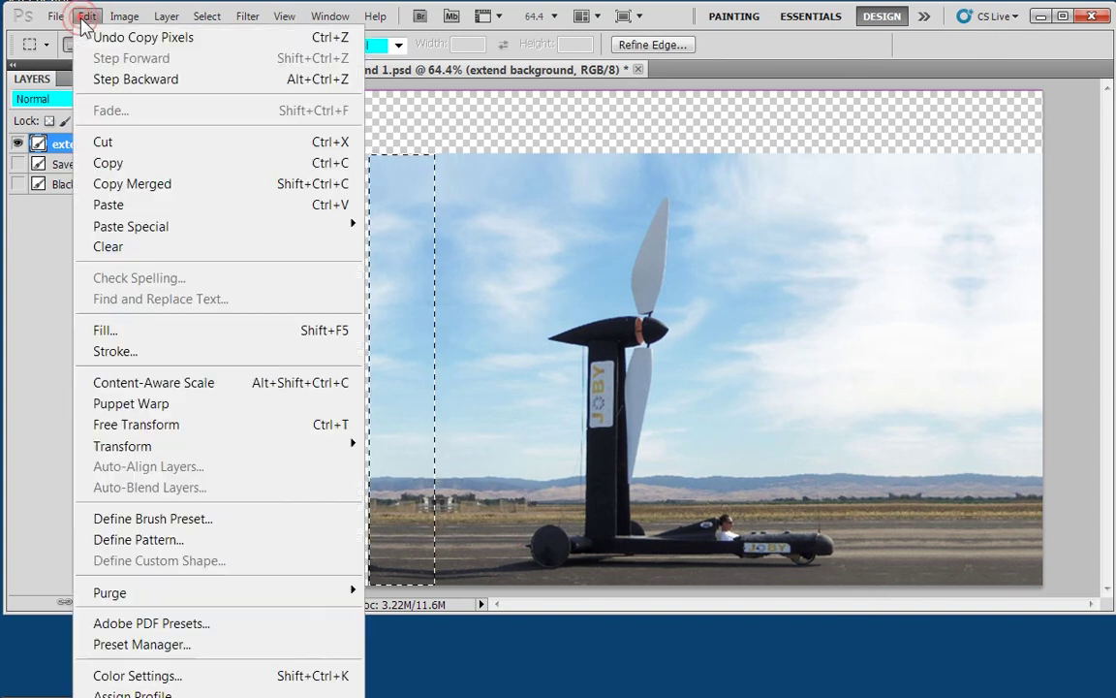
click(115, 205)
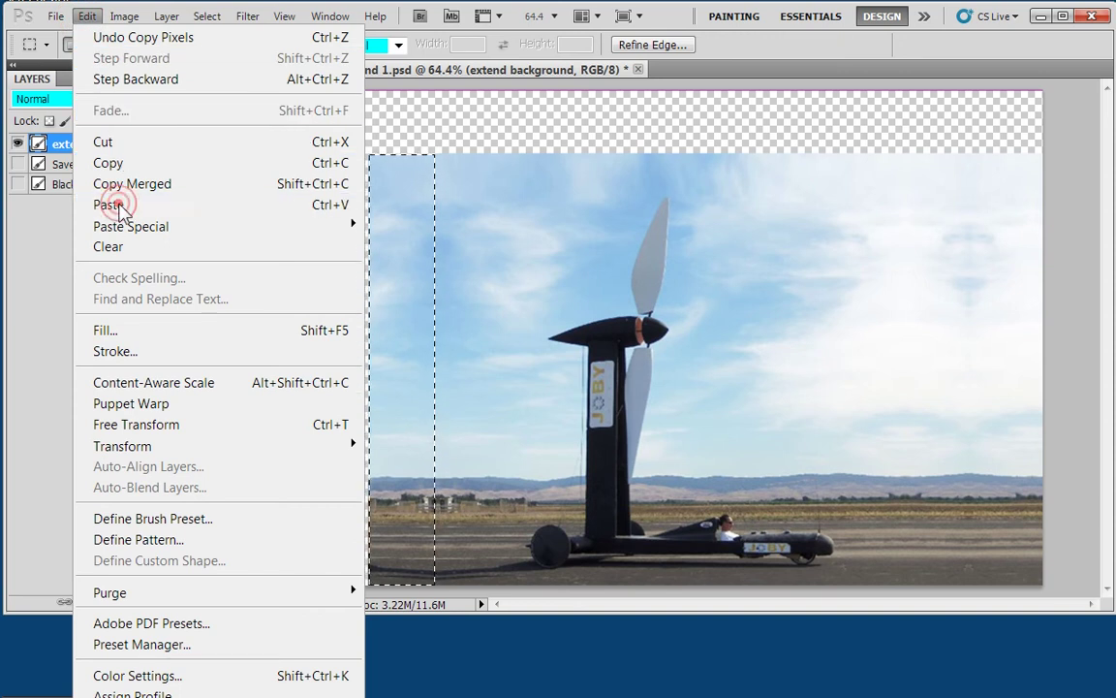
Flip the second left-hand strip horizontally and move it outward to fill the empty area up to the canvas's left edge.
click(86, 16)
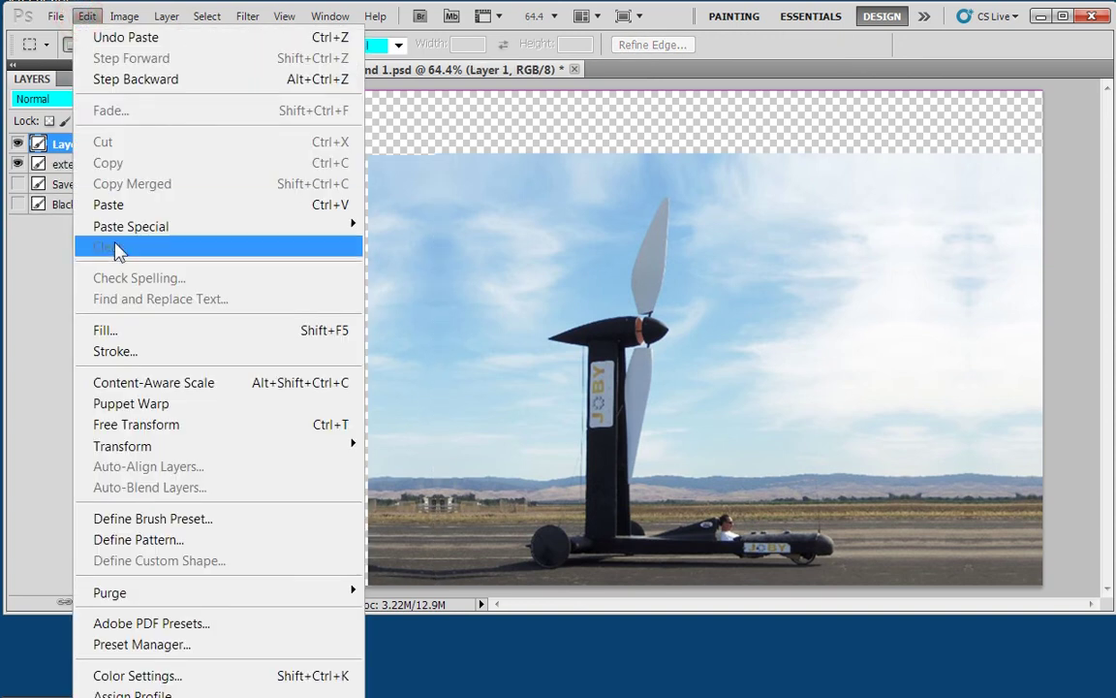
mouse_move(122, 445)
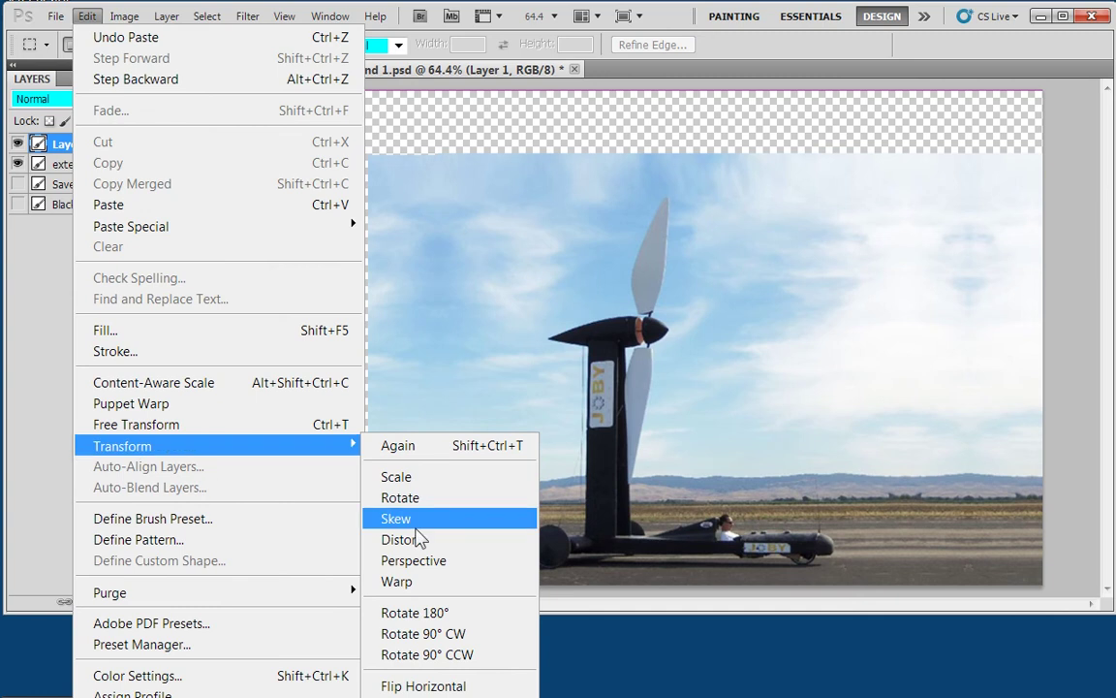
click(424, 687)
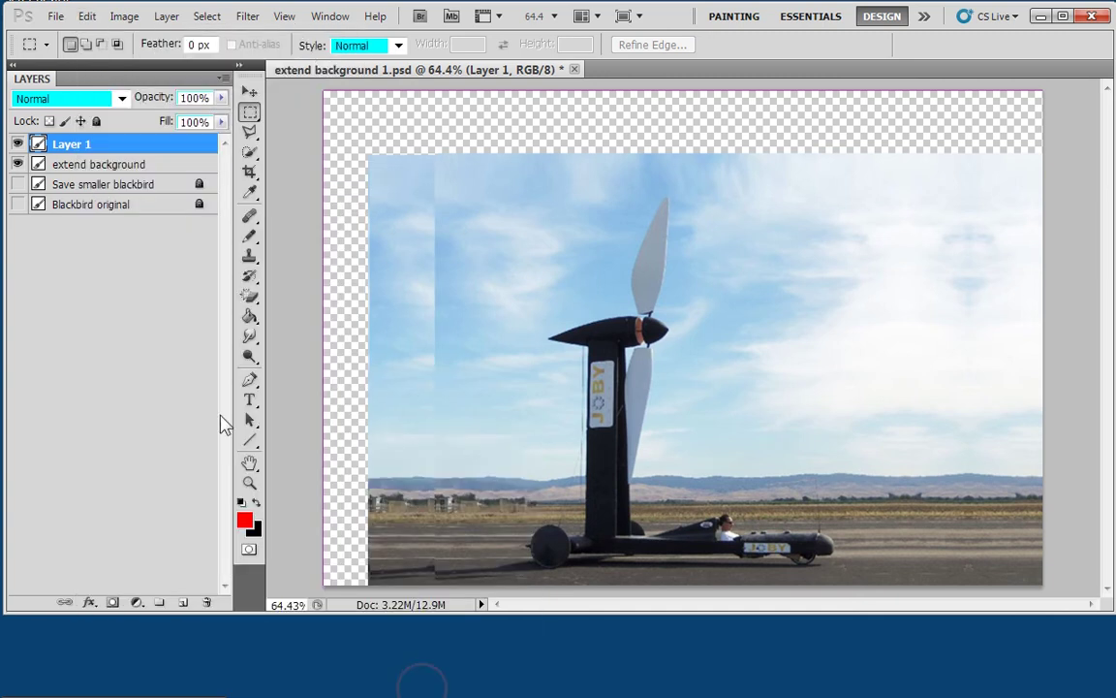
click(249, 91)
drag(423, 381, 368, 385)
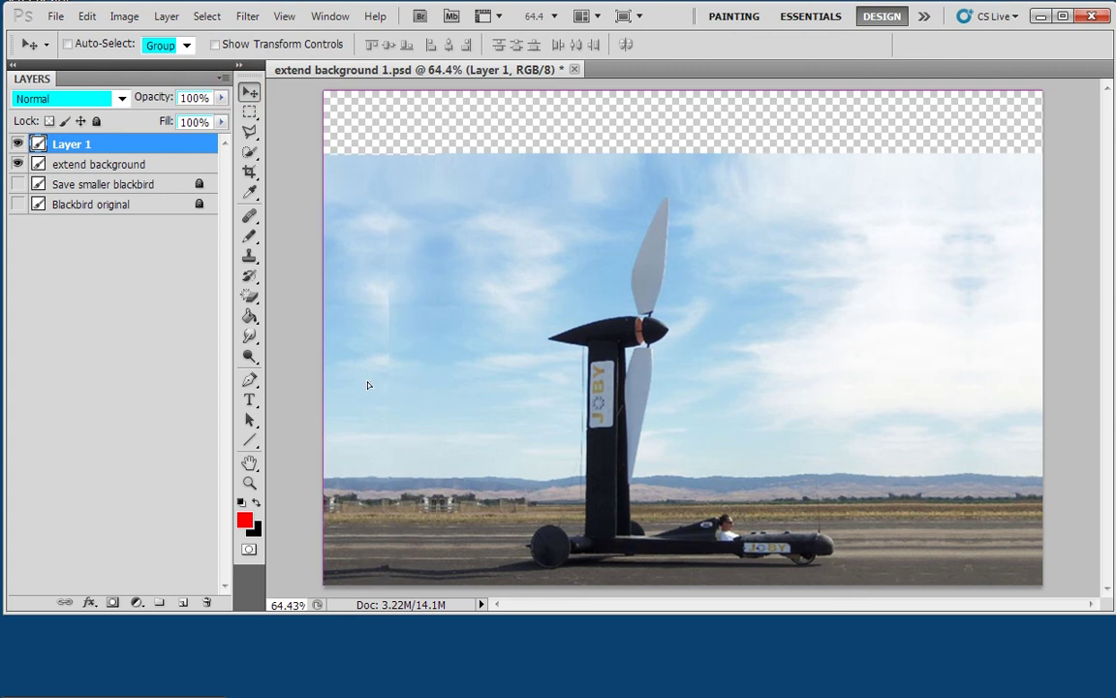
mouse_move(368, 385)
mouse_down()
mouse_move(339, 376)
mouse_move(353, 382)
mouse_up()
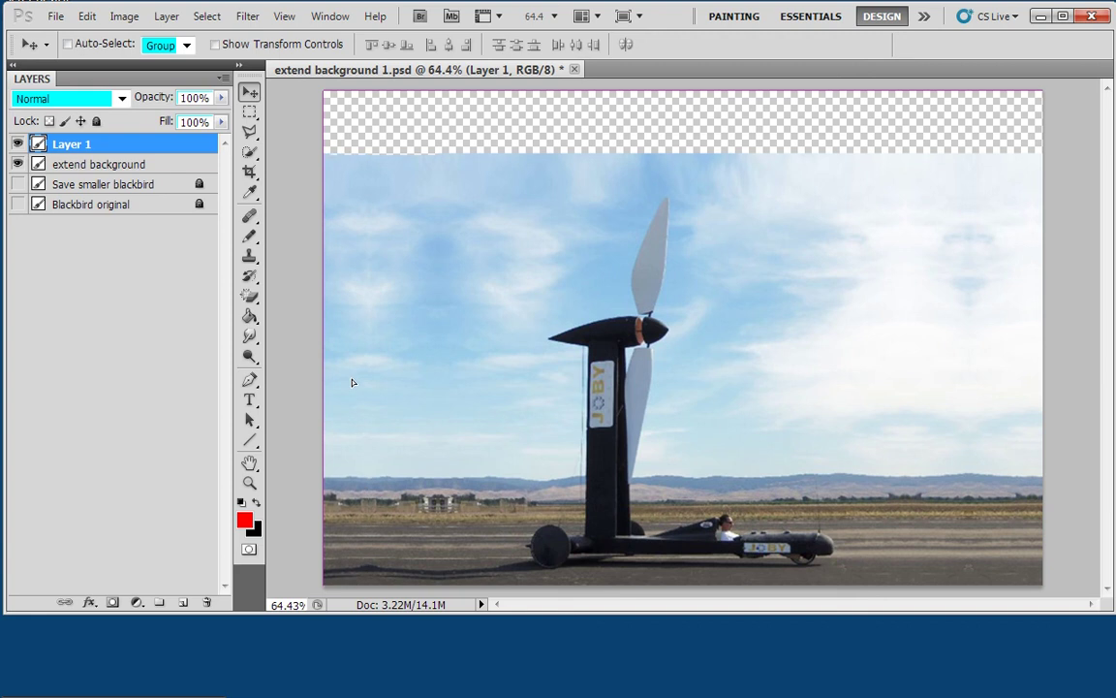
Merge the second left-hand strip into the extend background layer with Merge Visible.
click(87, 165)
right_click(87, 164)
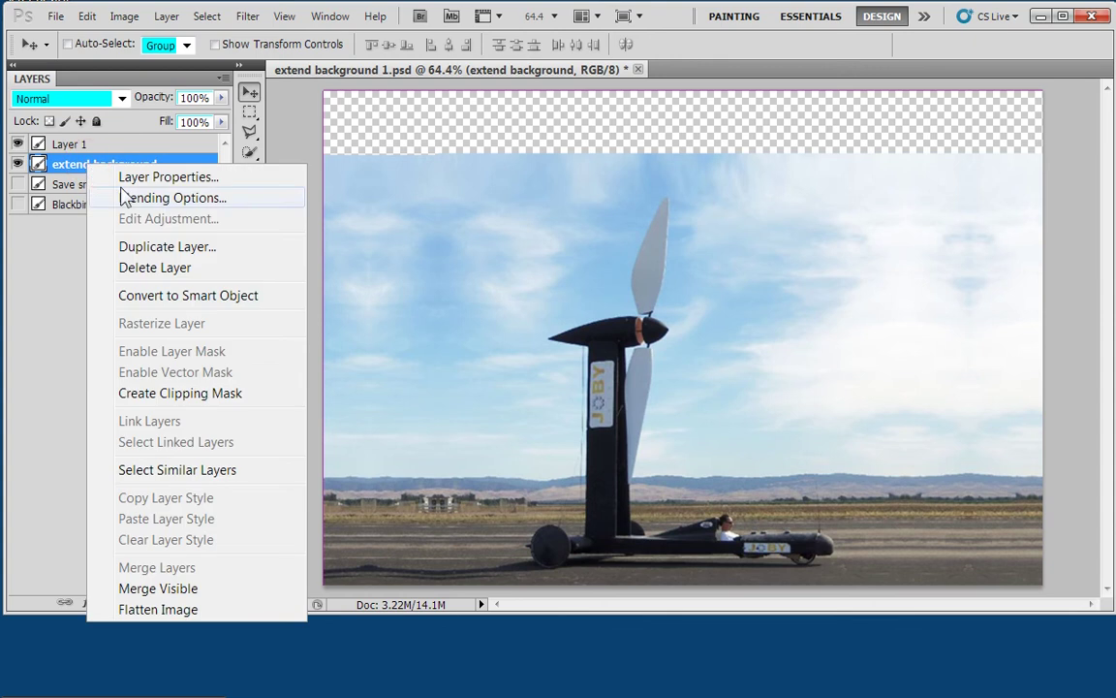
click(158, 589)
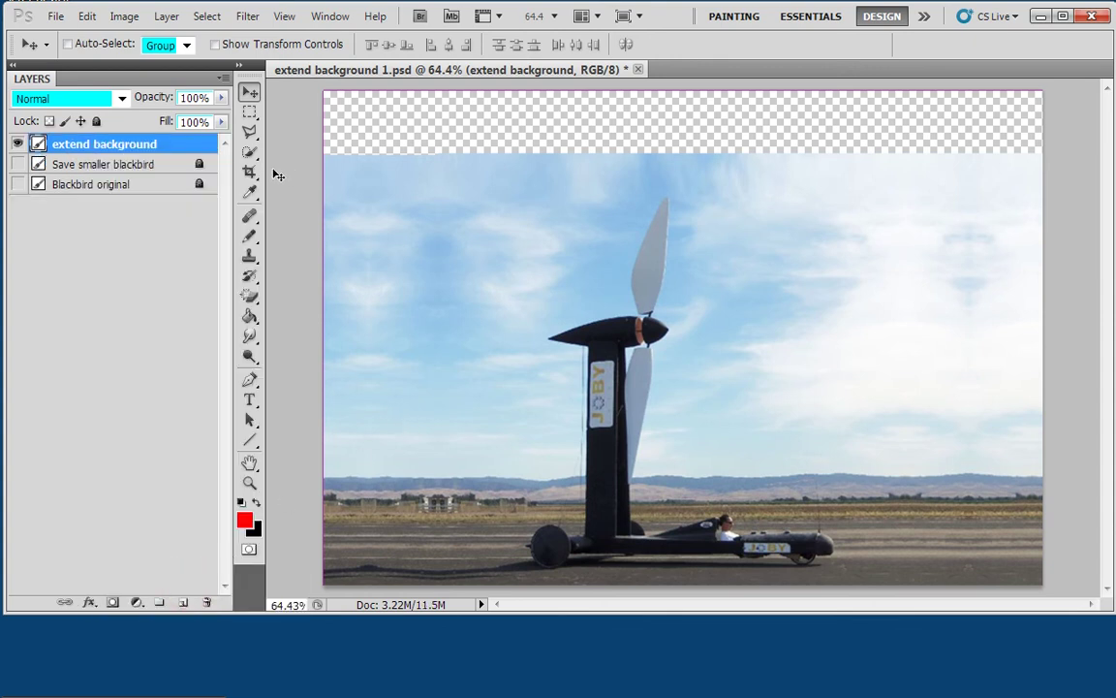
Select a full-width strip of sky along the photo's top edge, stopping above the propeller tip, and copy-paste it onto a new layer.
click(250, 113)
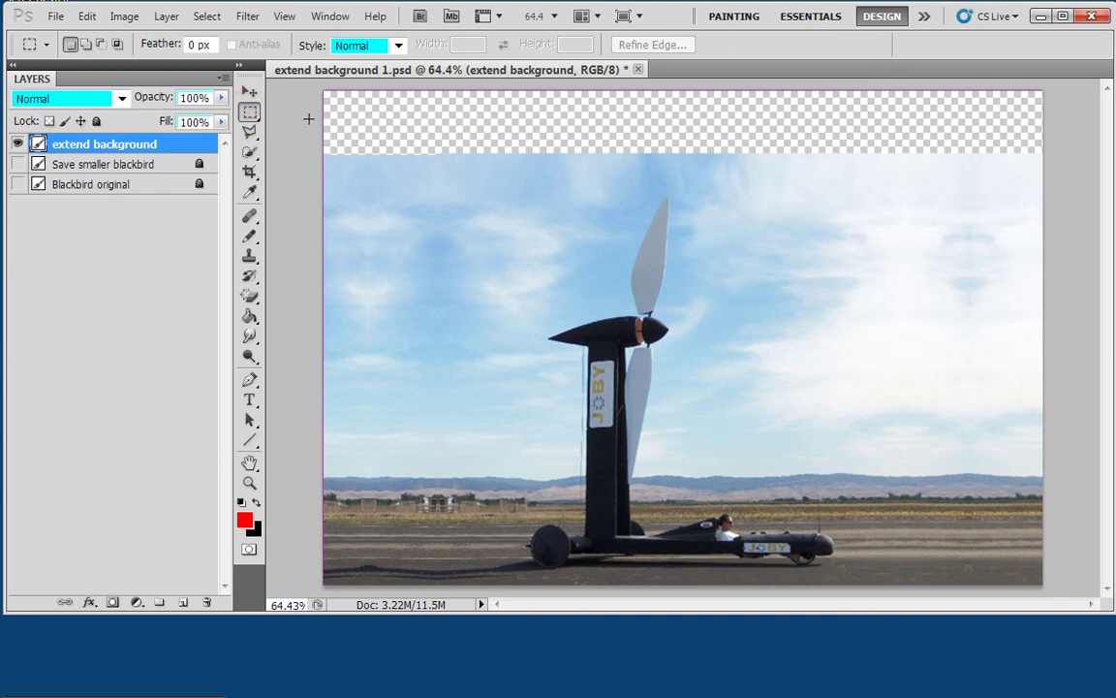
drag(308, 118, 1046, 159)
drag(1049, 156, 1045, 158)
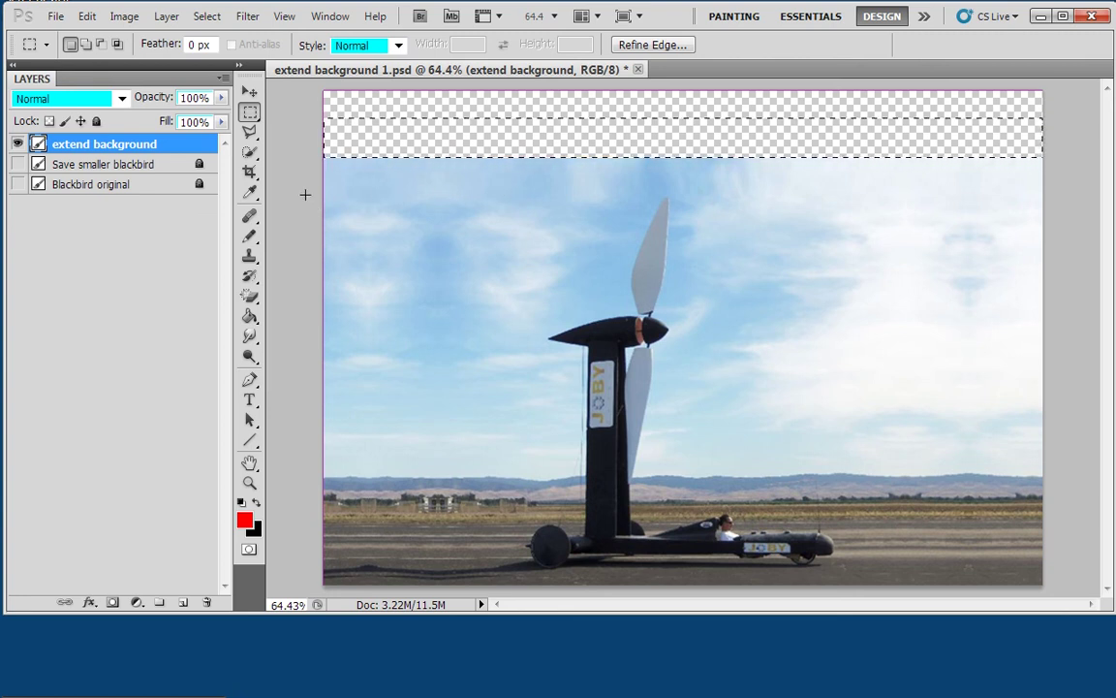
drag(305, 195, 1044, 161)
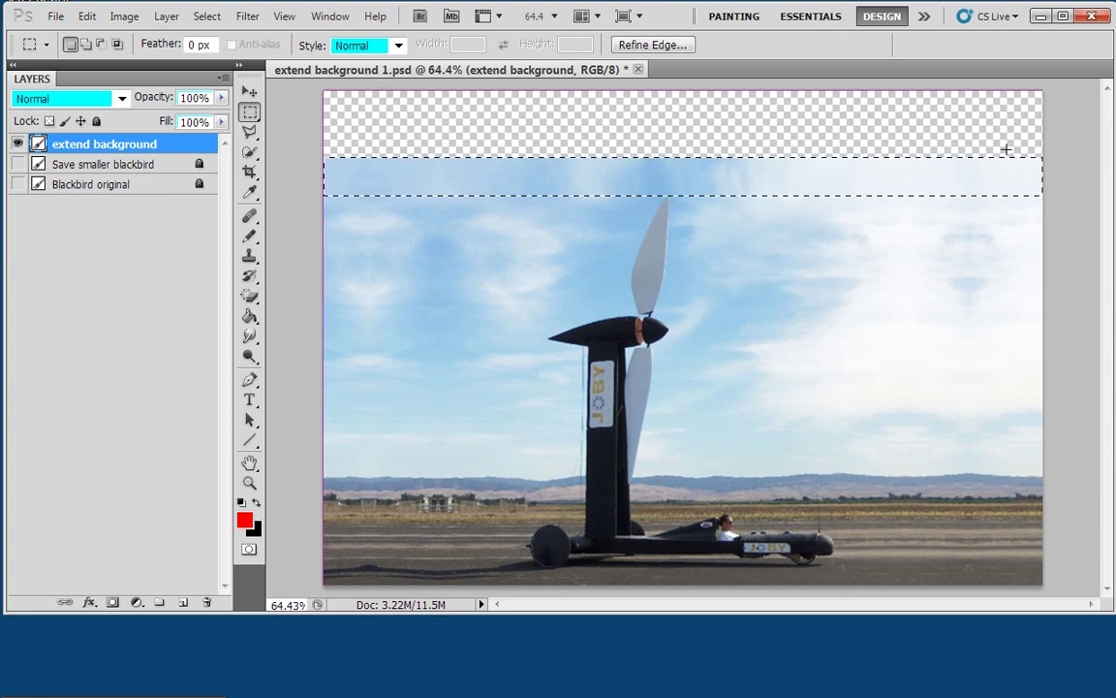
click(88, 16)
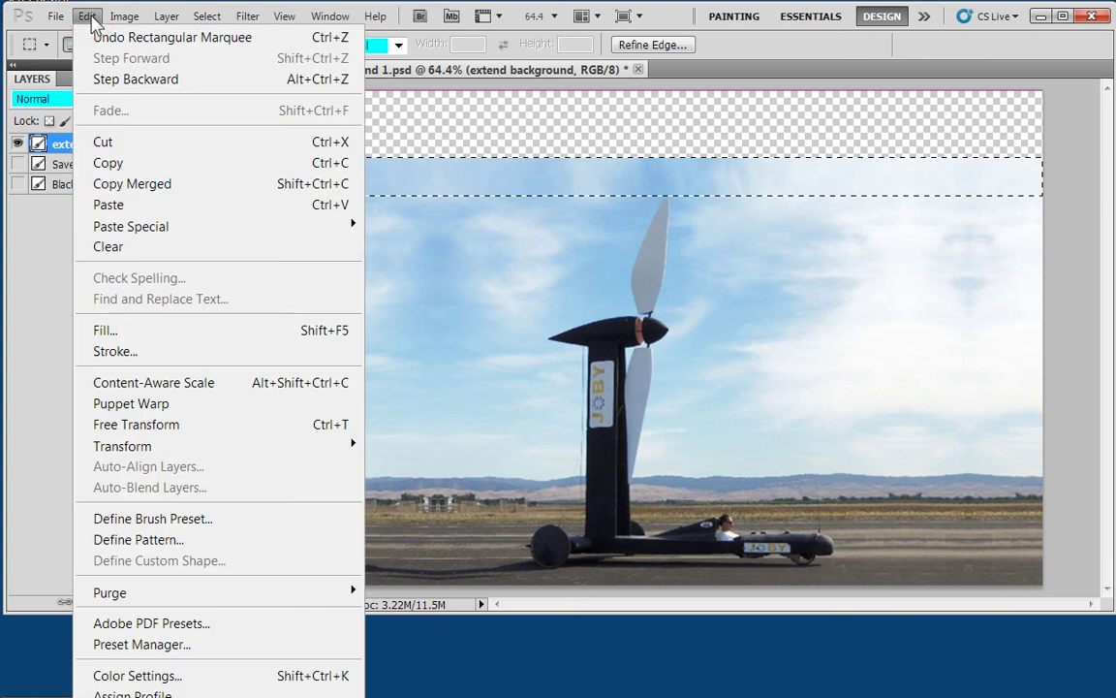
click(118, 164)
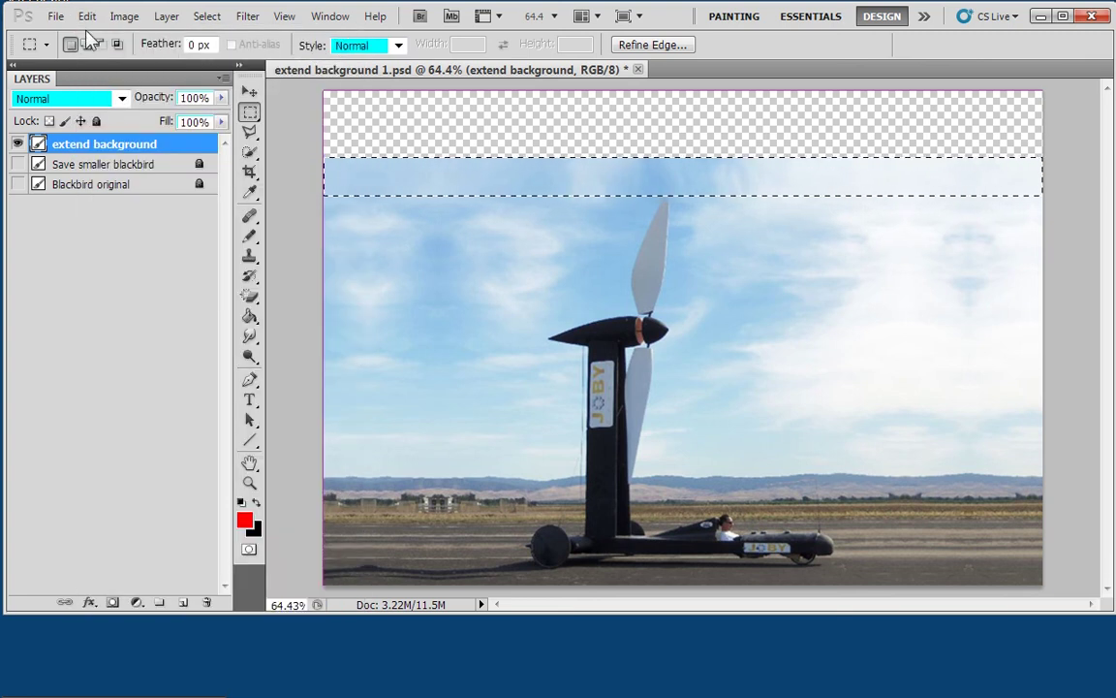
click(87, 16)
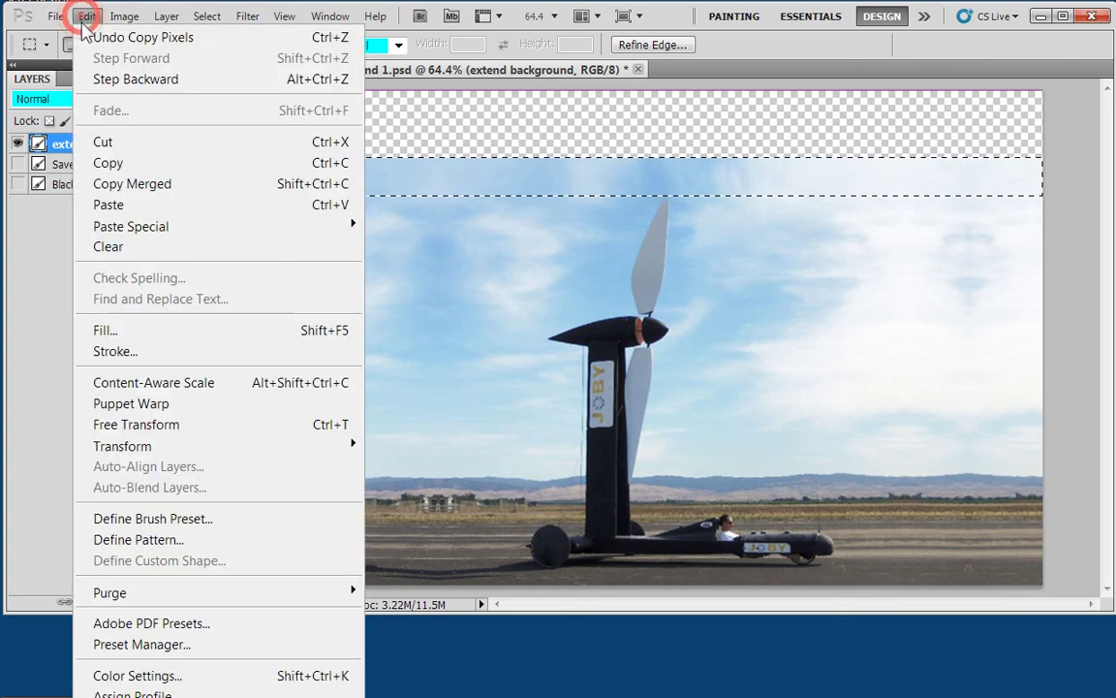
click(110, 205)
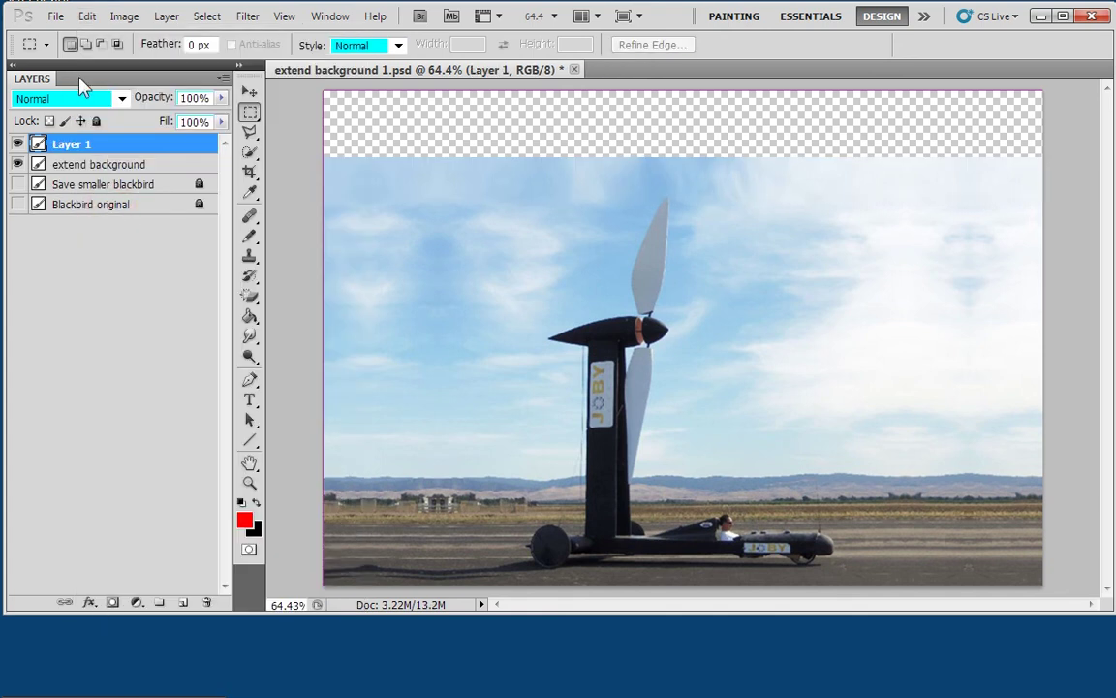
Flip the sky strip vertically and move it up into the empty area so it meets the photo's top edge.
click(87, 17)
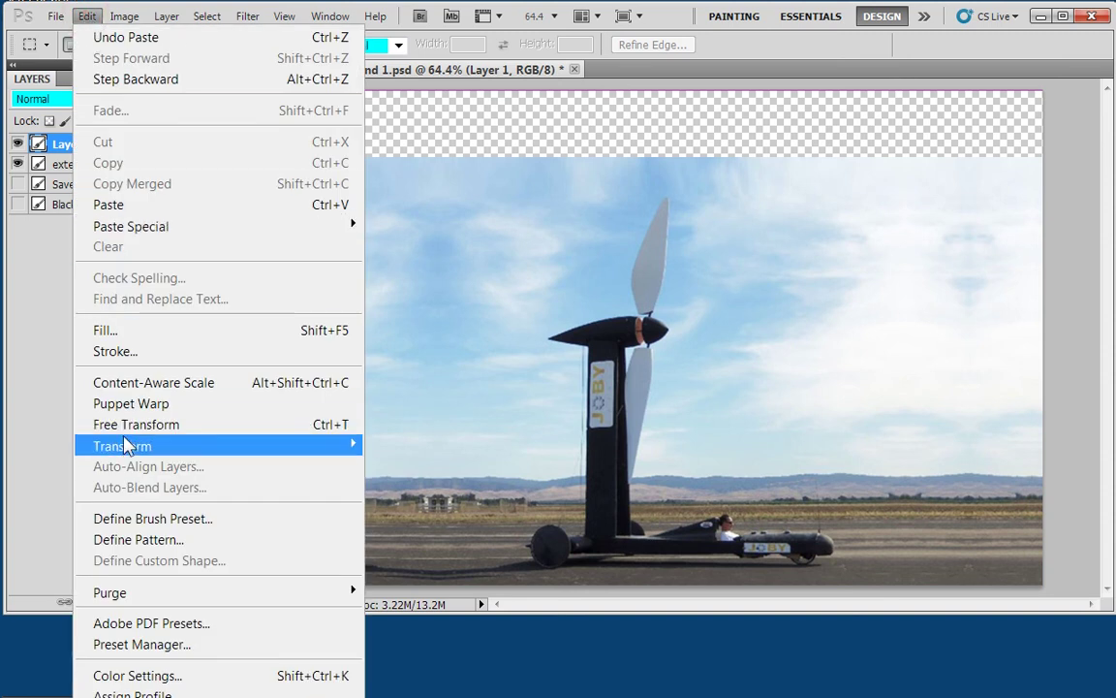
mouse_move(126, 448)
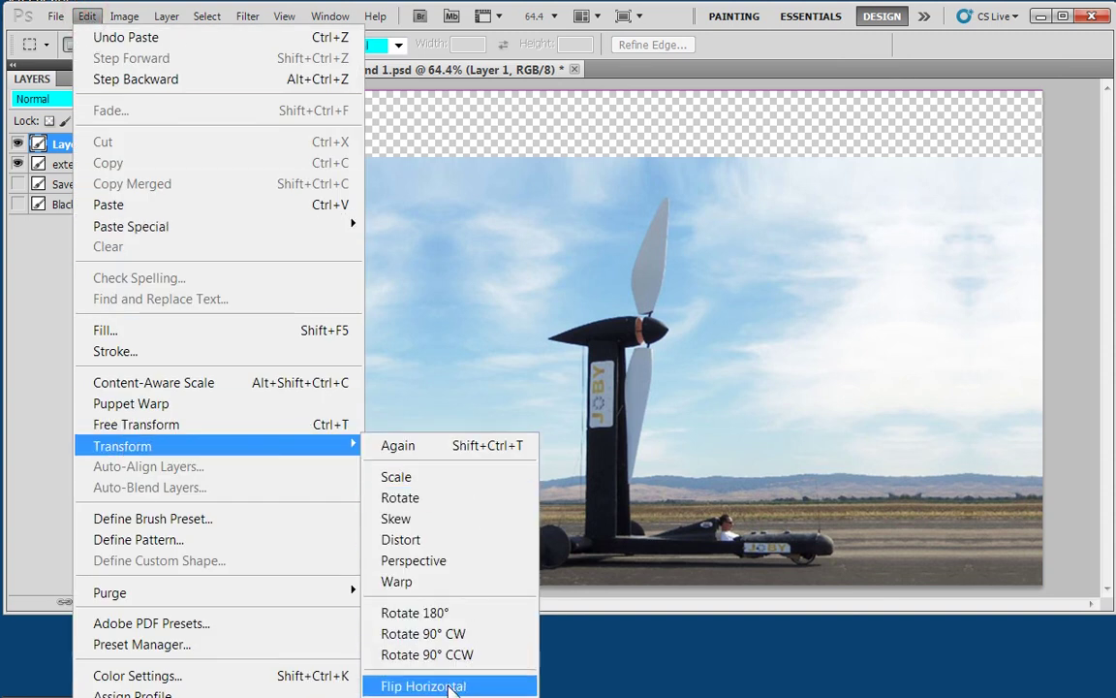
key(Escape)
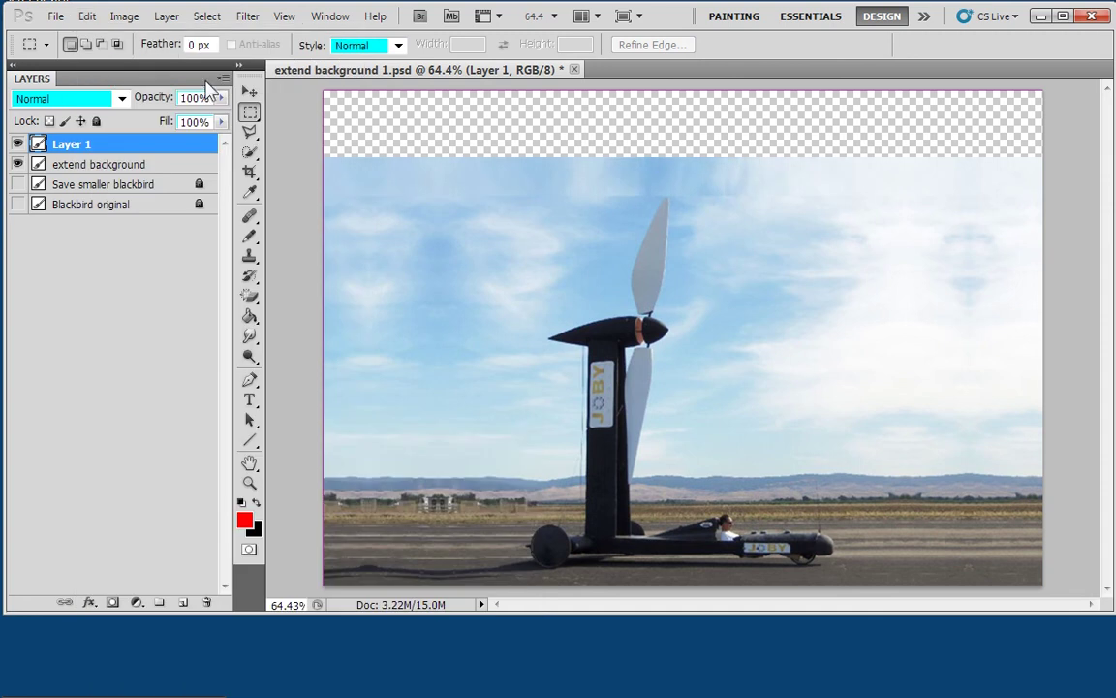
click(249, 93)
drag(623, 231, 631, 191)
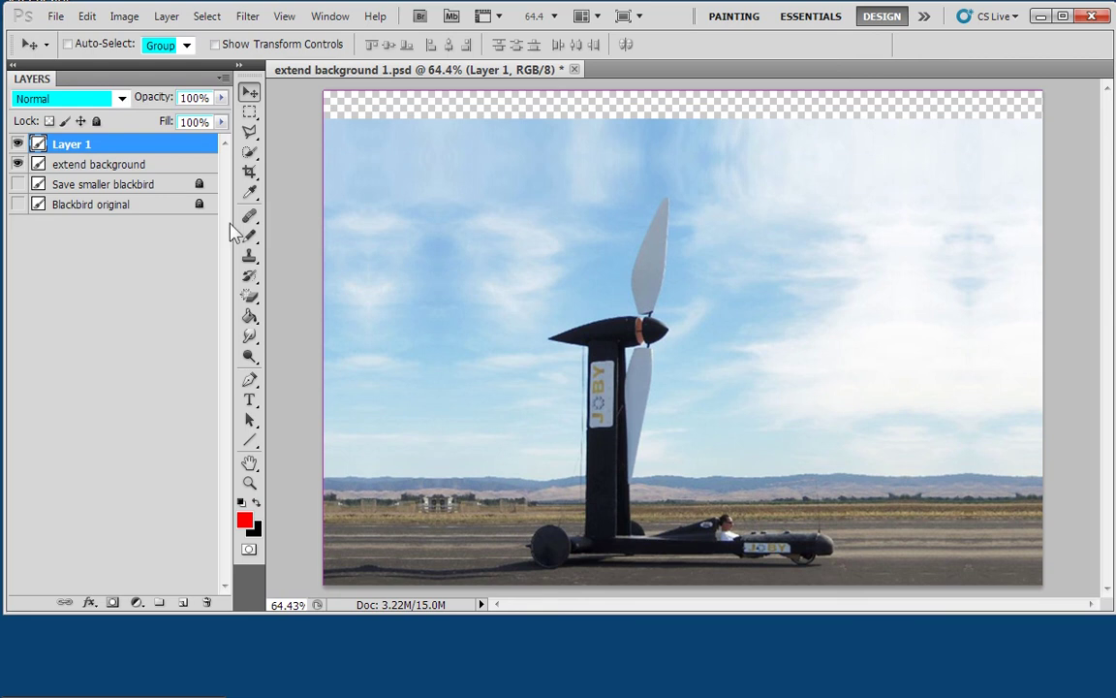
Merge the flipped sky strip into the extend background layer with Merge Visible.
click(100, 167)
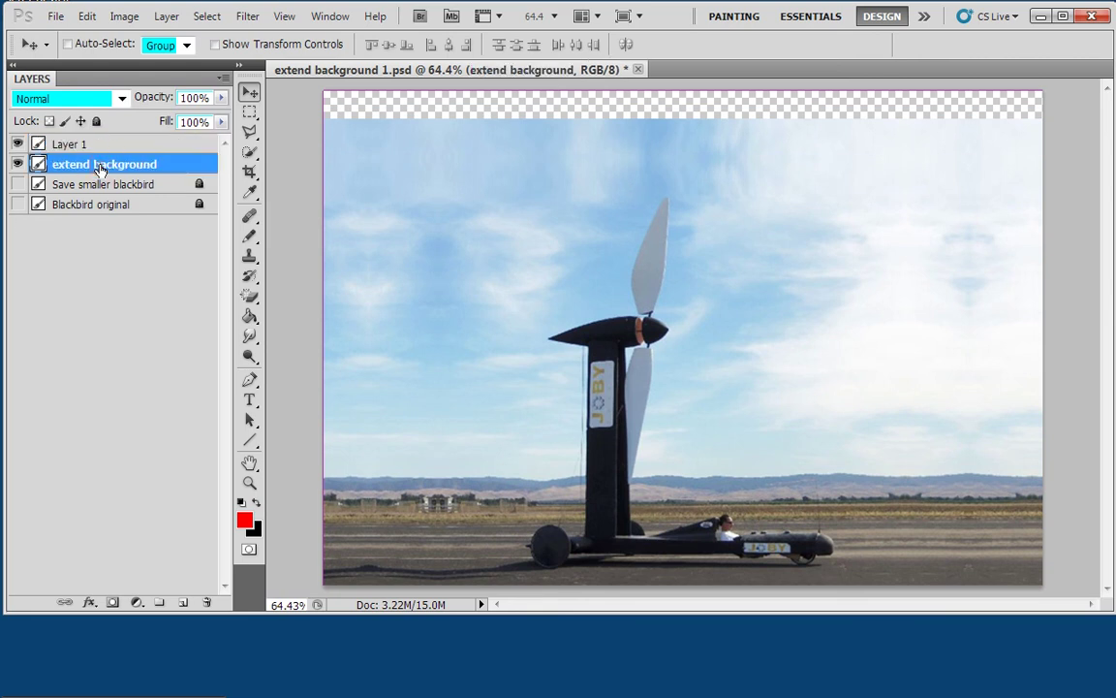
right_click(102, 167)
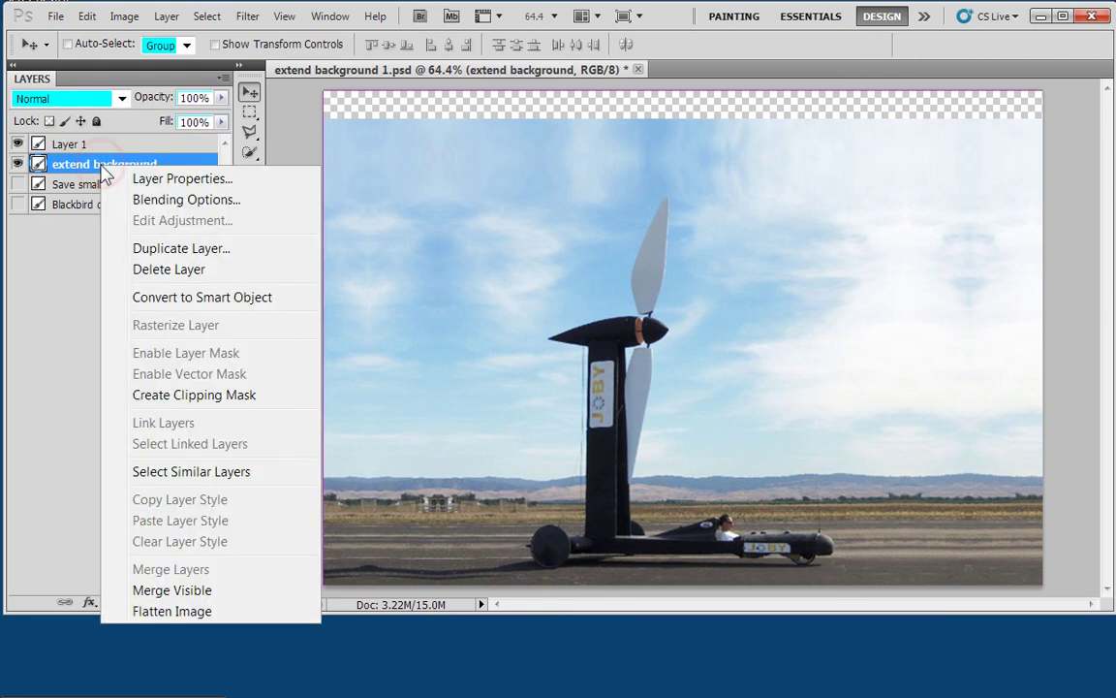
click(170, 591)
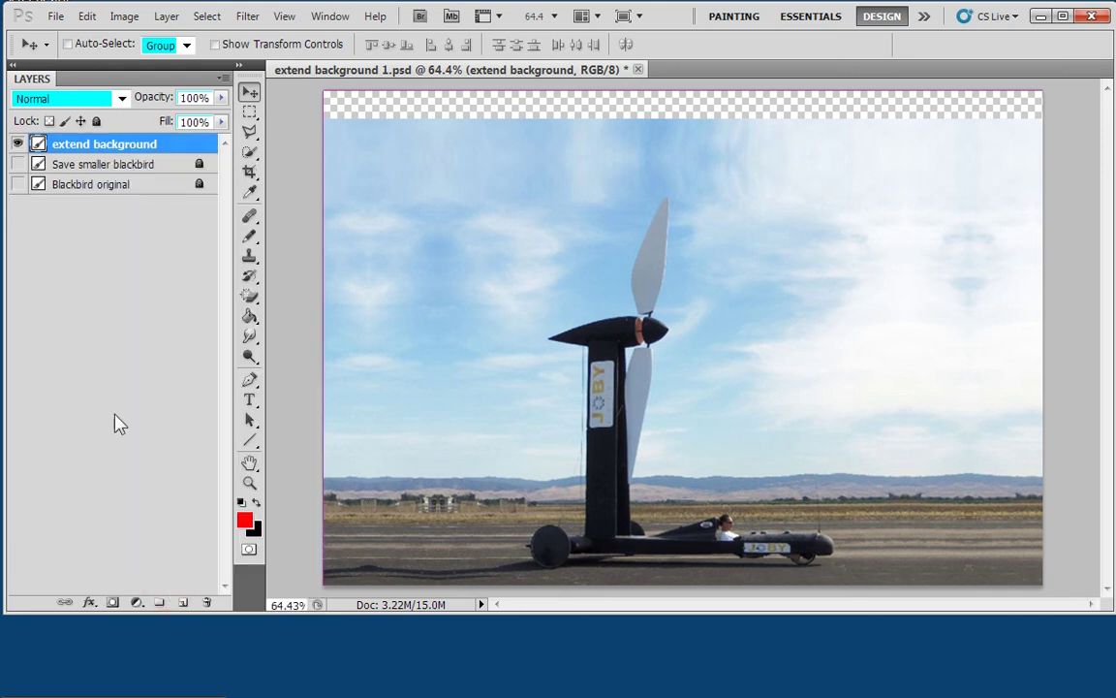
Select a full-width sky strip along the extended photo's top edge, ending above the propeller tip, and copy-paste it onto a new layer.
click(250, 114)
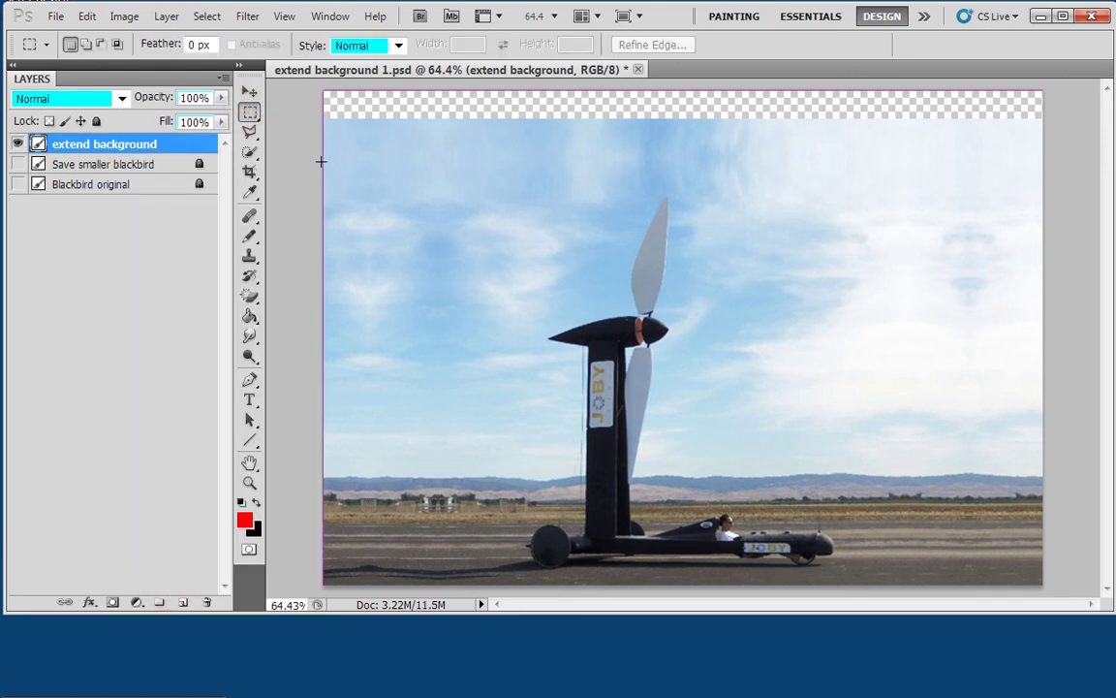
drag(323, 170, 1042, 121)
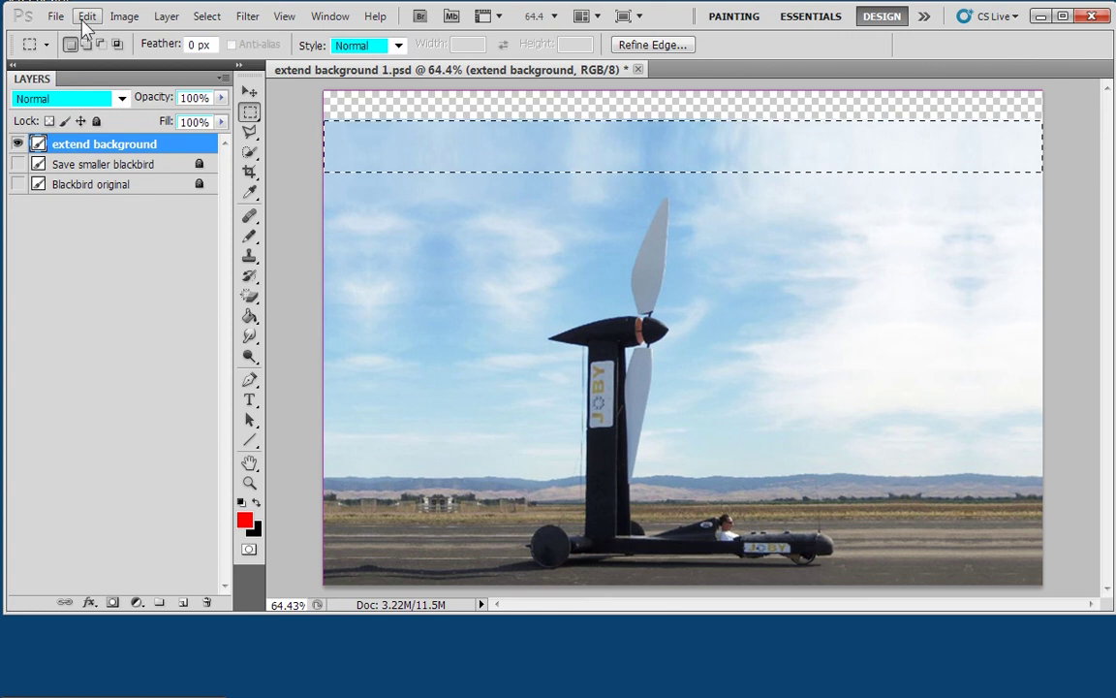
click(87, 16)
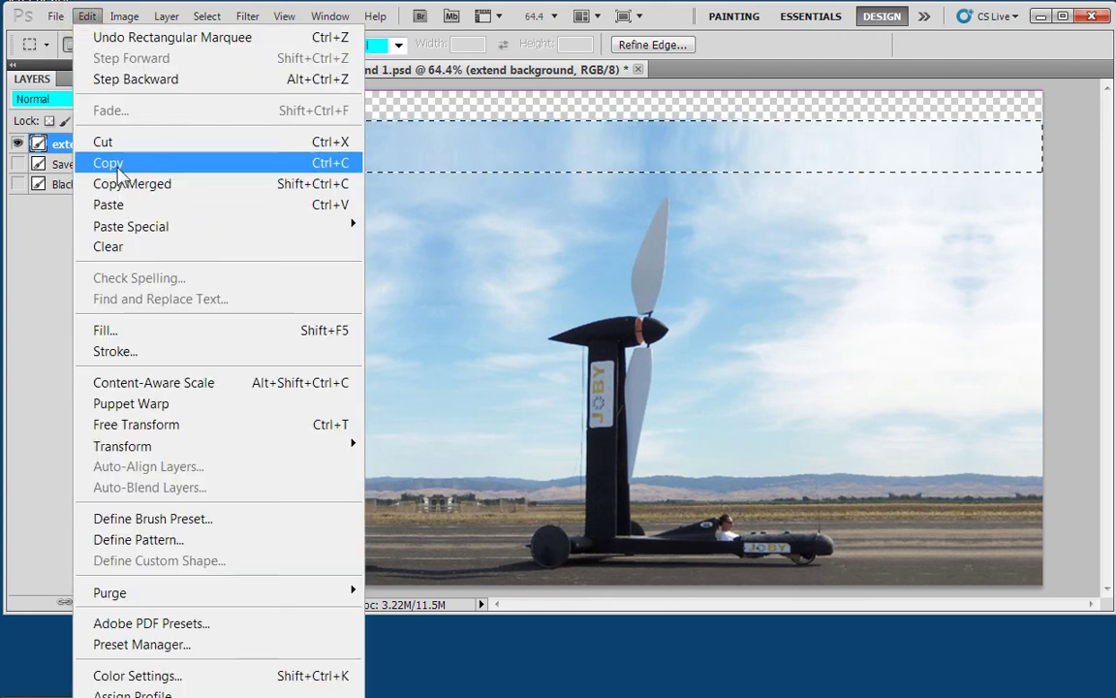
click(113, 163)
click(85, 15)
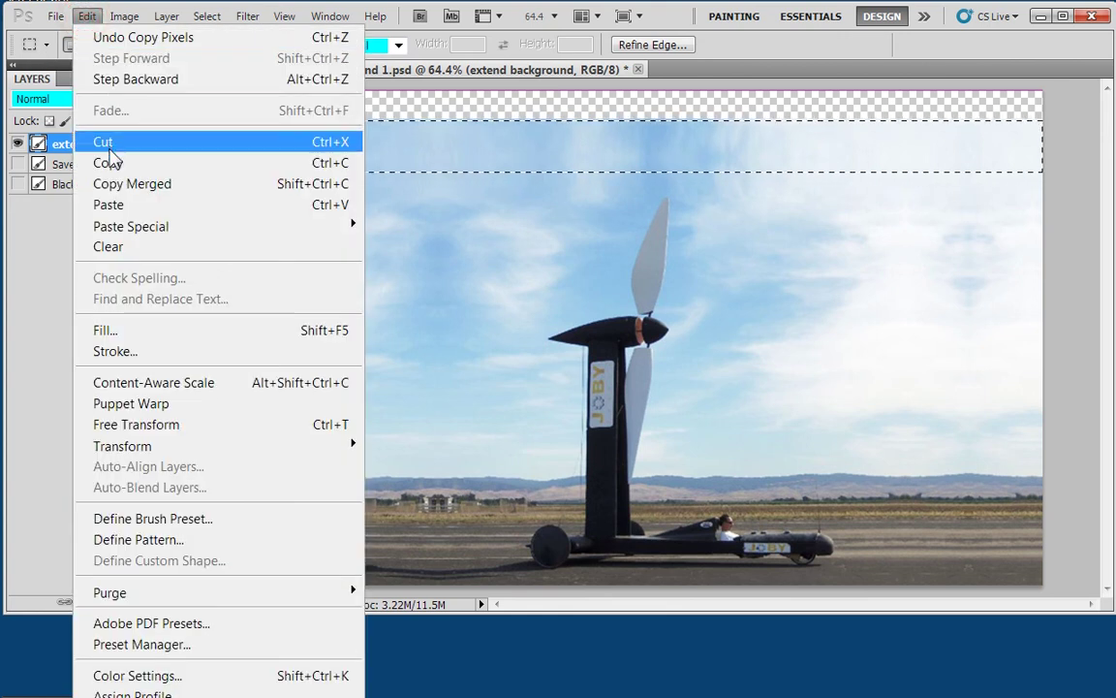
click(111, 204)
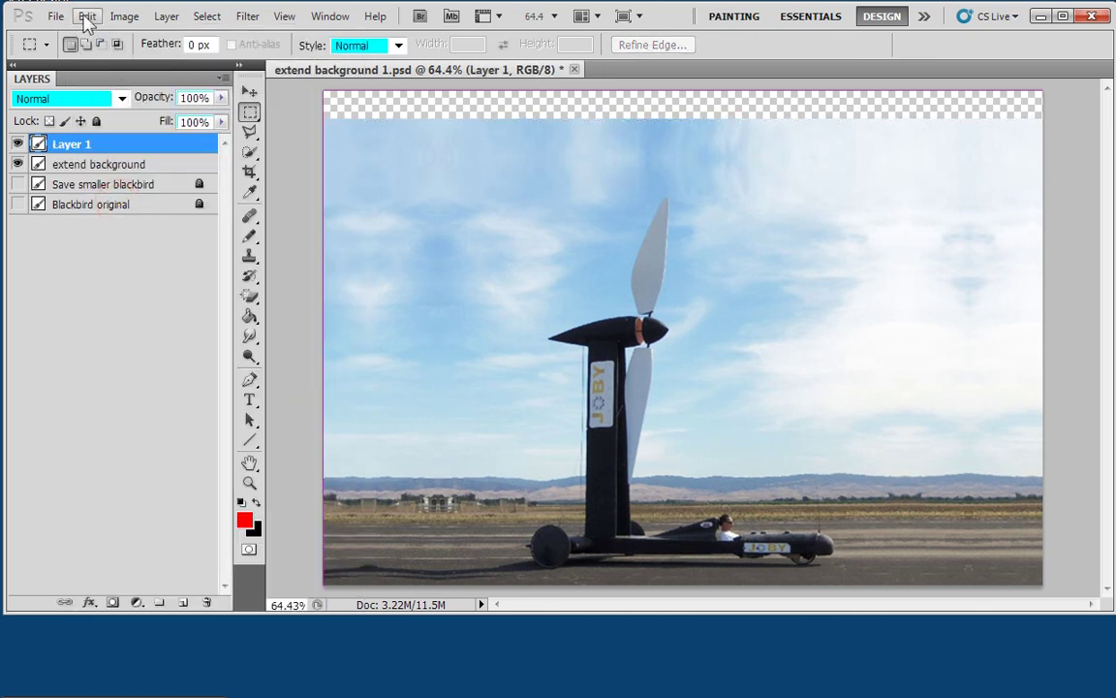
Flip the second sky strip vertically and move it up to cover the remaining transparent band along the canvas's upper edge.
click(86, 16)
mouse_move(107, 446)
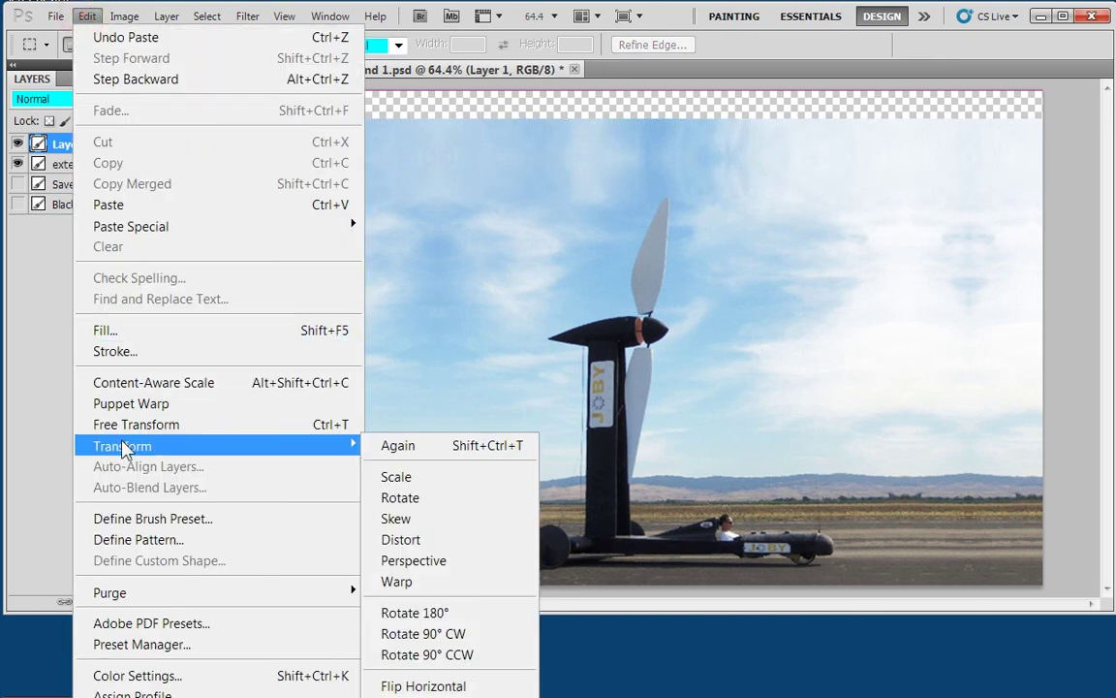
key(Escape)
key(Escape)
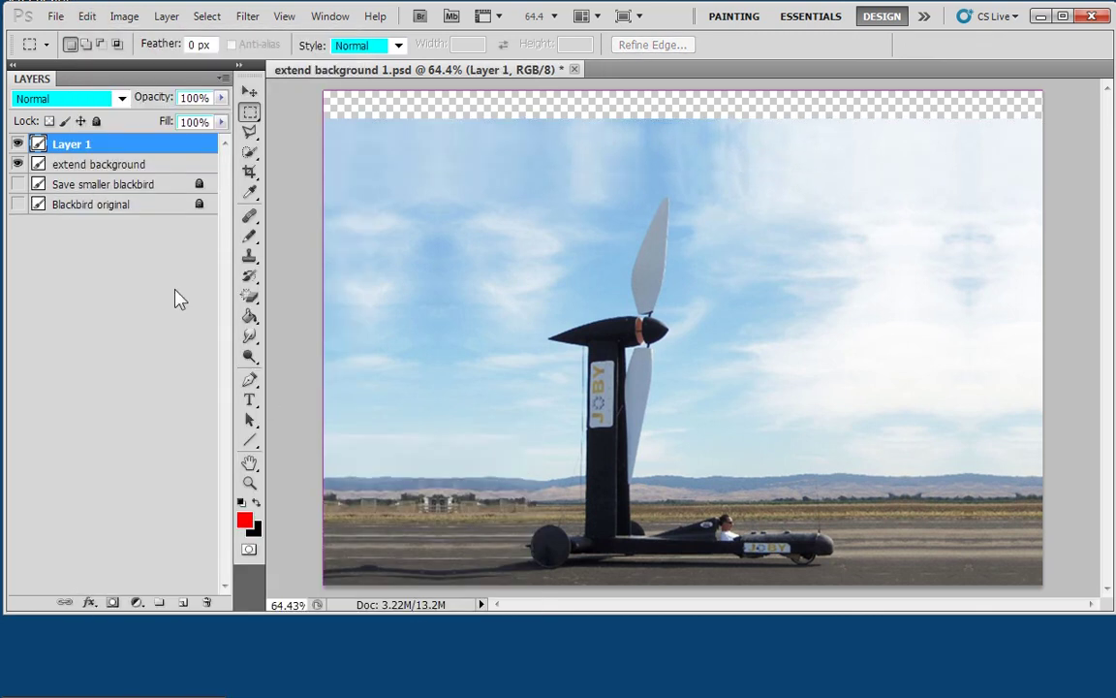
click(249, 92)
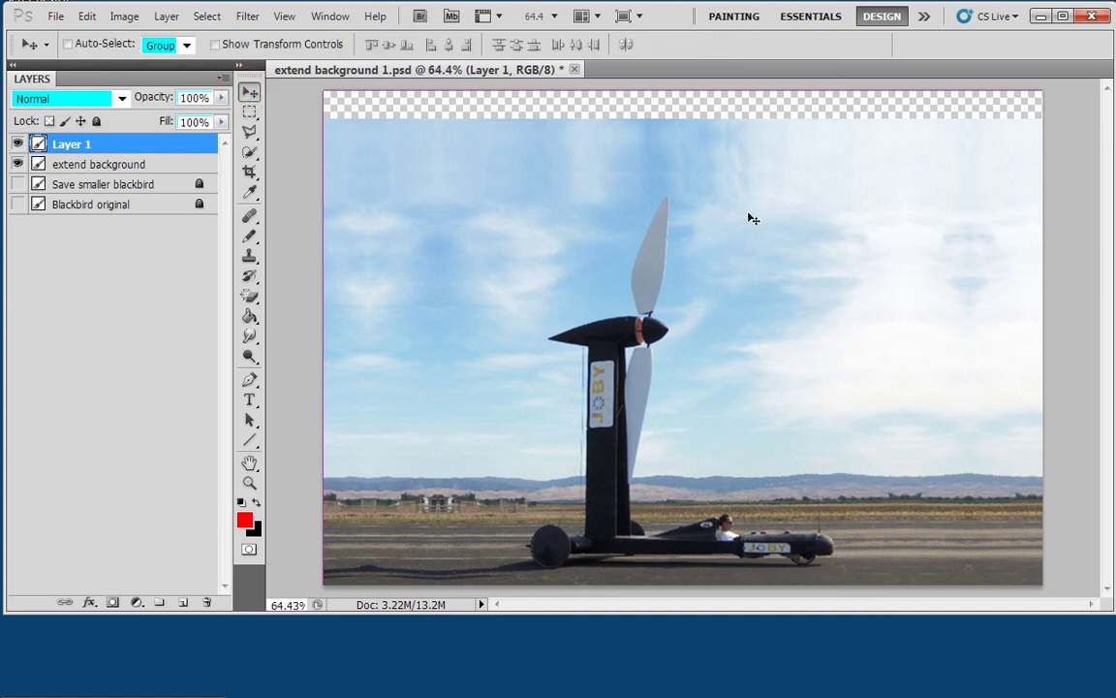
drag(750, 217, 743, 192)
drag(741, 147, 741, 153)
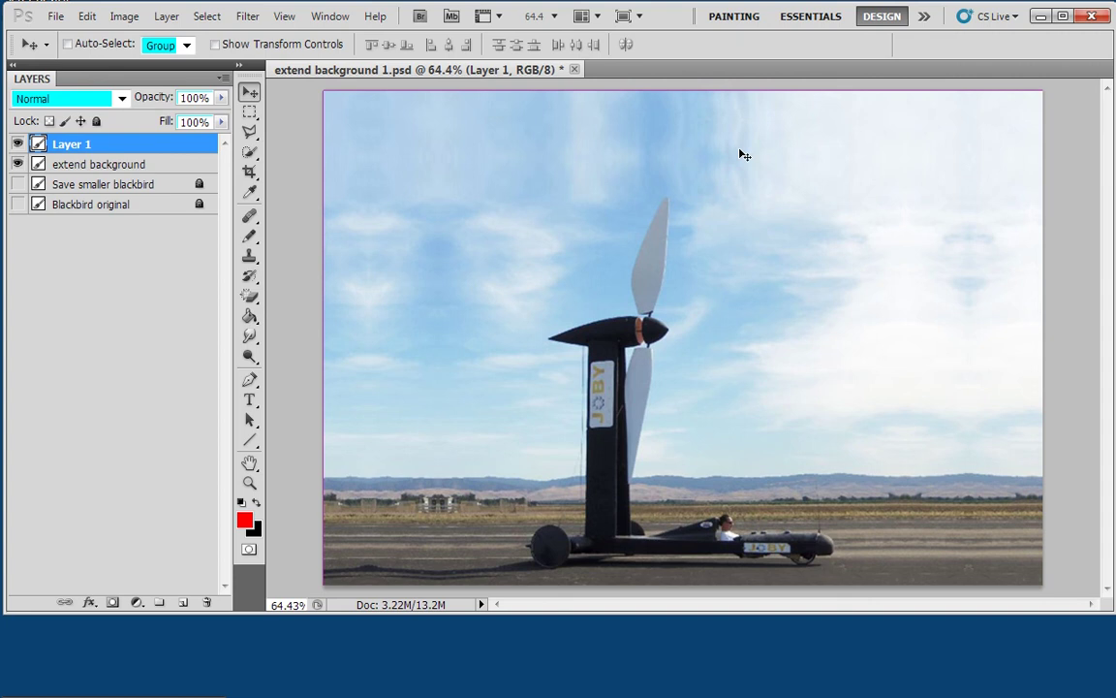
Merge the second sky strip into the extend background layer with Merge Visible.
click(94, 167)
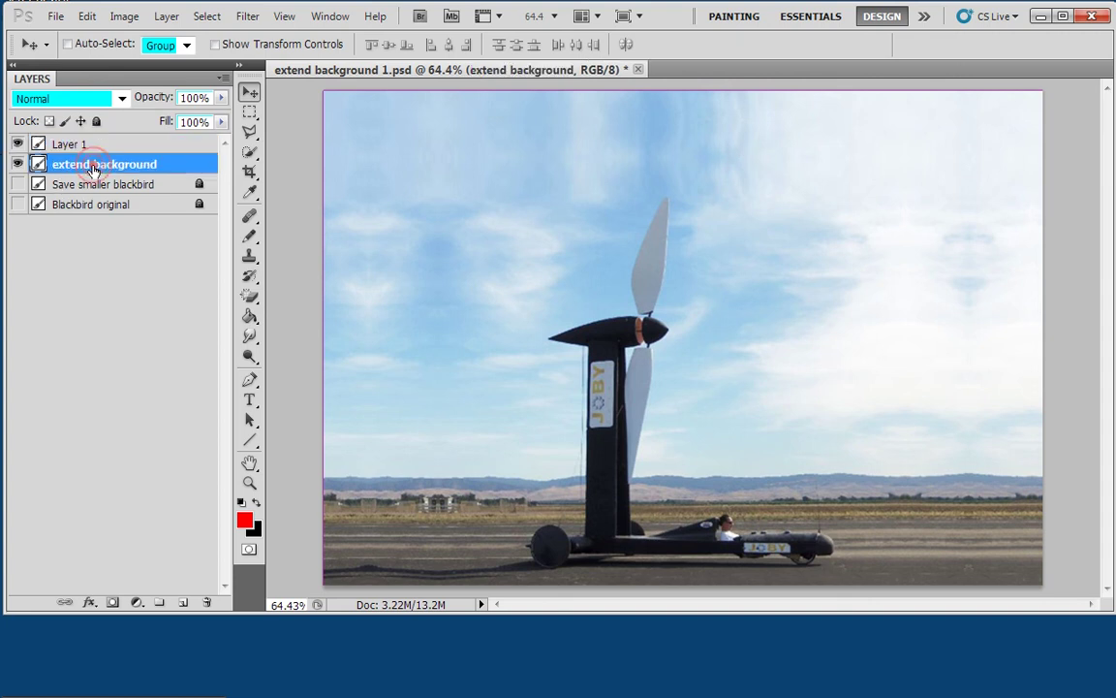
right_click(94, 169)
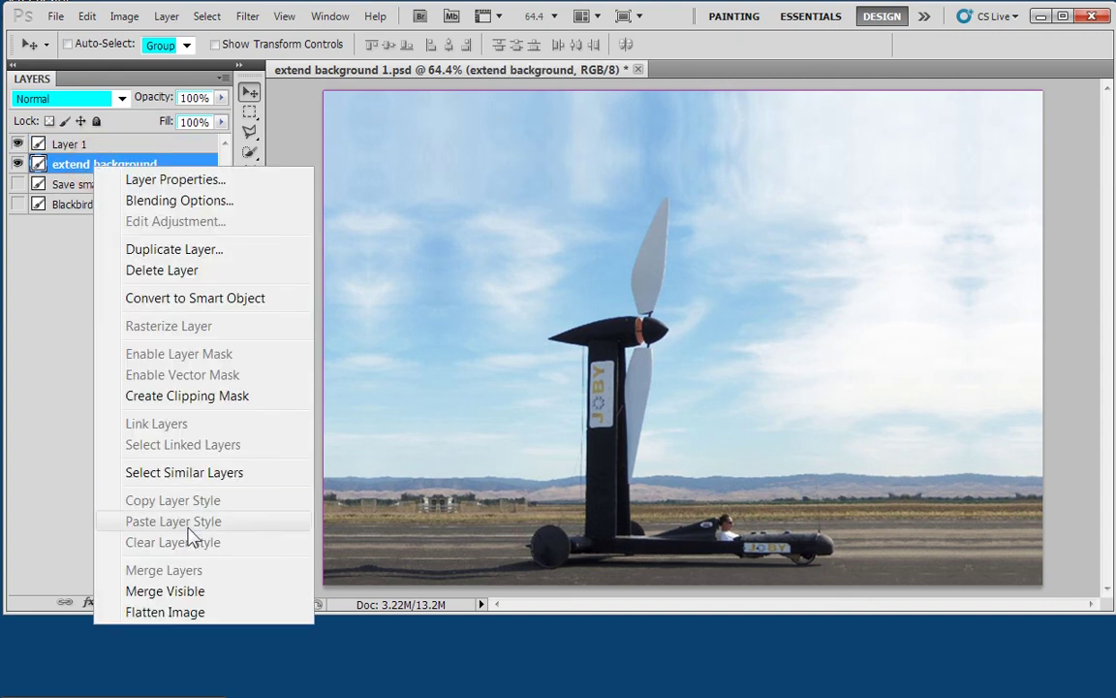
click(166, 591)
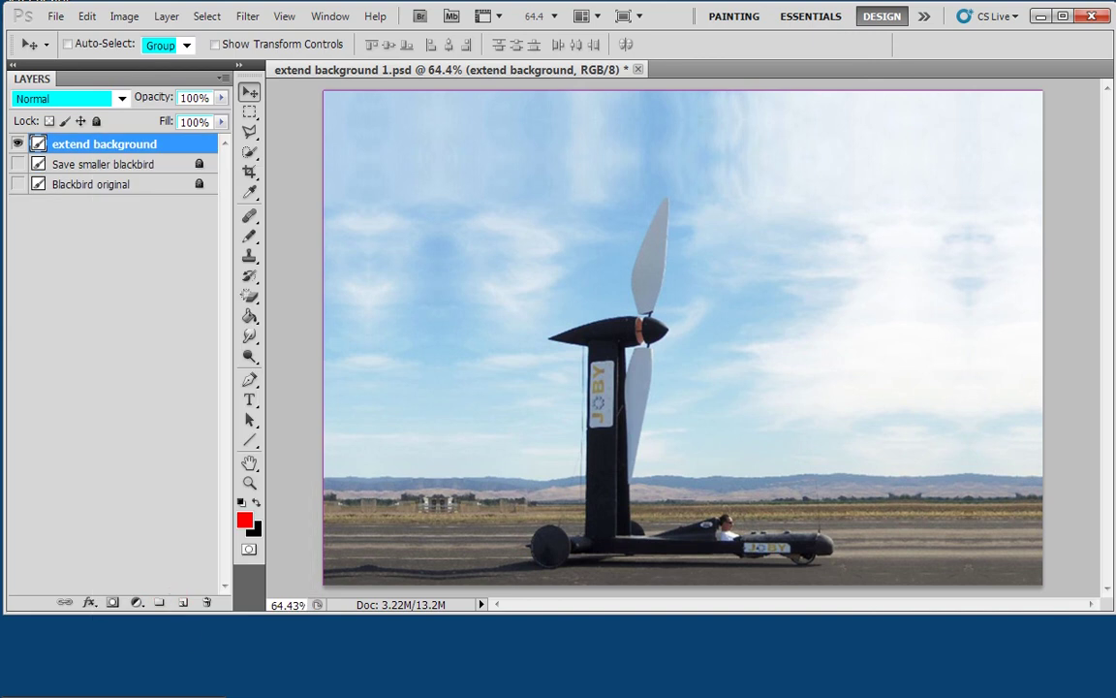